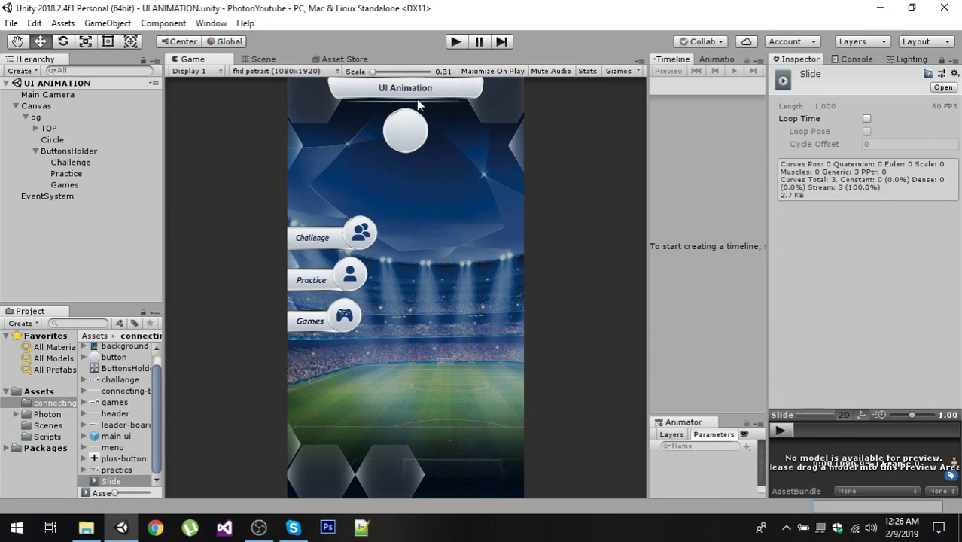
# Run the game to preview the menu, then inspect the Challenge and Games buttons.
pyautogui.click(455, 43)
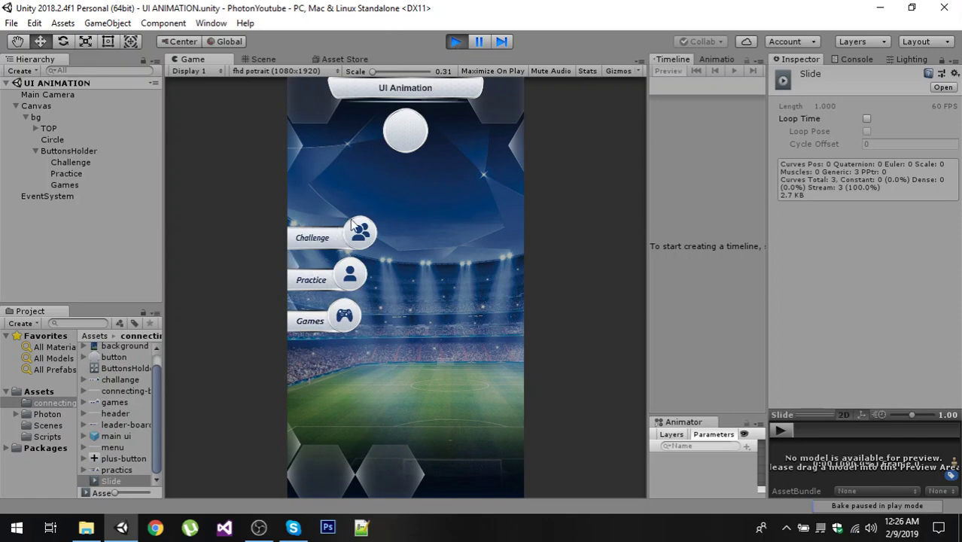
pyautogui.click(455, 43)
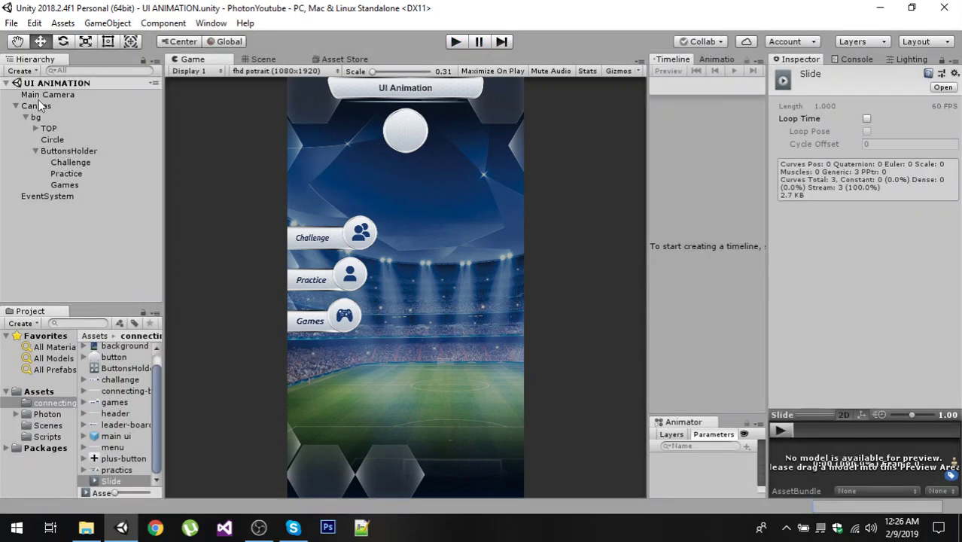
pyautogui.click(73, 163)
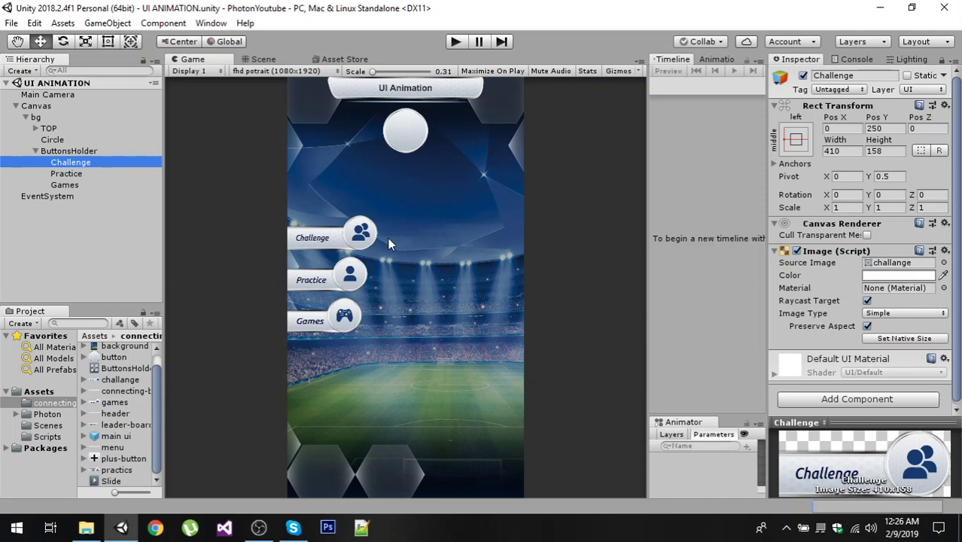
pyautogui.click(76, 185)
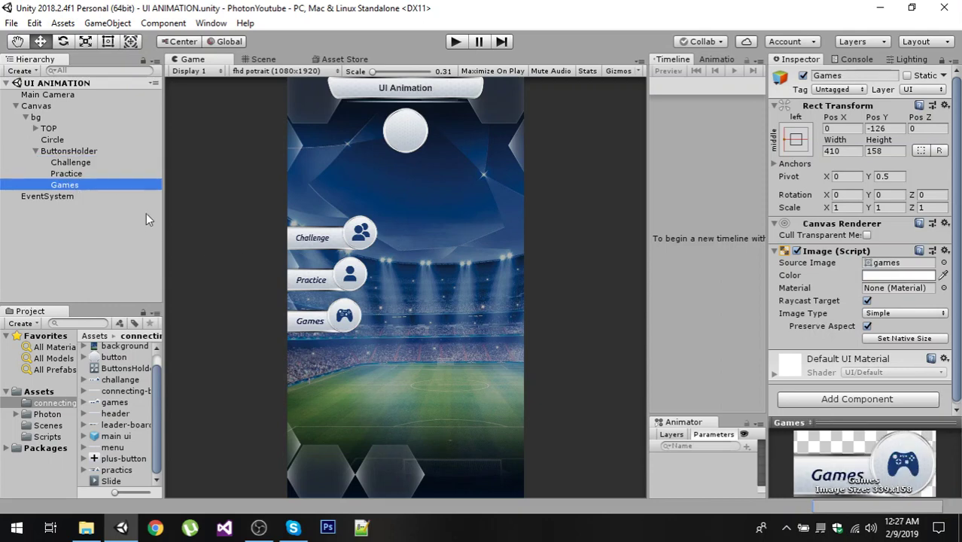
pyautogui.click(75, 154)
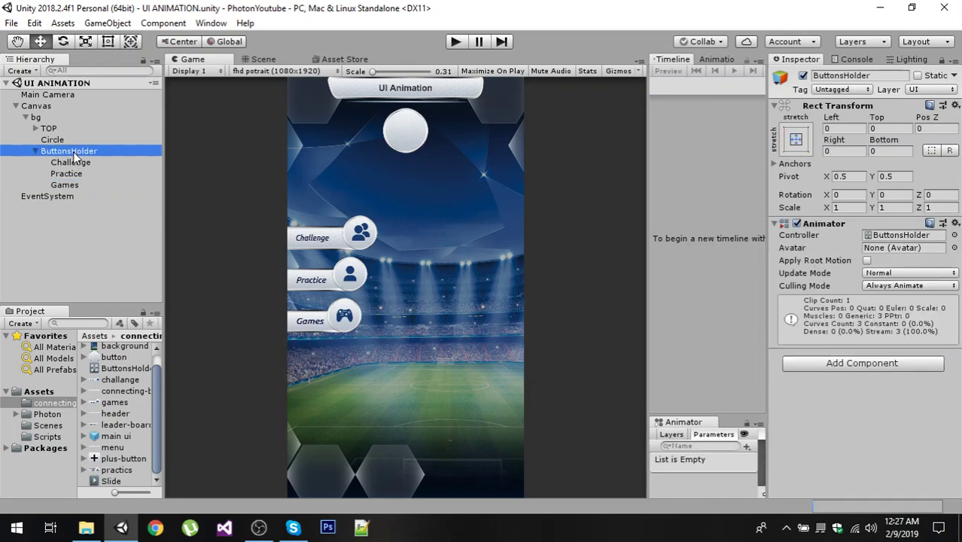
# Browse the create menu and Canvas options without changes, ending with ButtonsHolder selected.
pyautogui.click(31, 72)
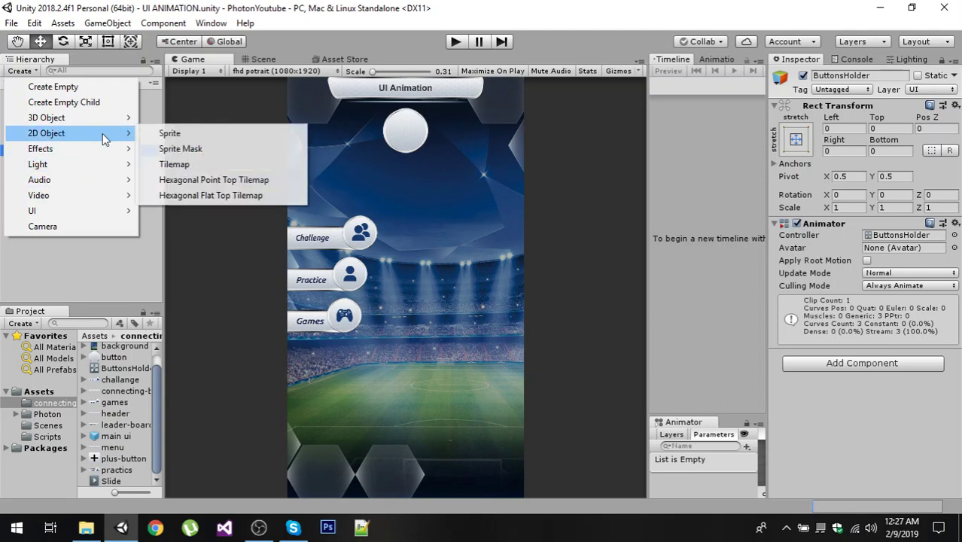
pyautogui.moveTo(91, 216)
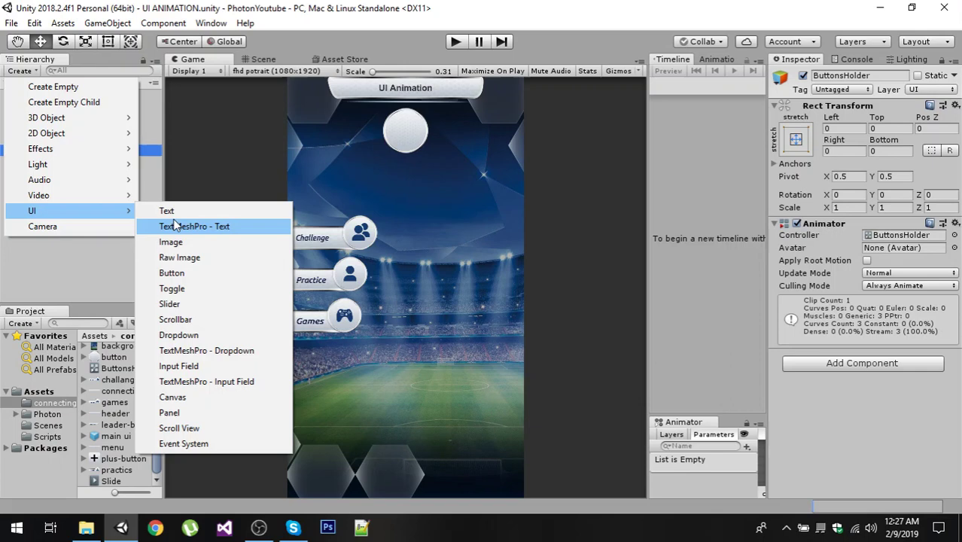
pyautogui.click(89, 275)
pyautogui.click(88, 275)
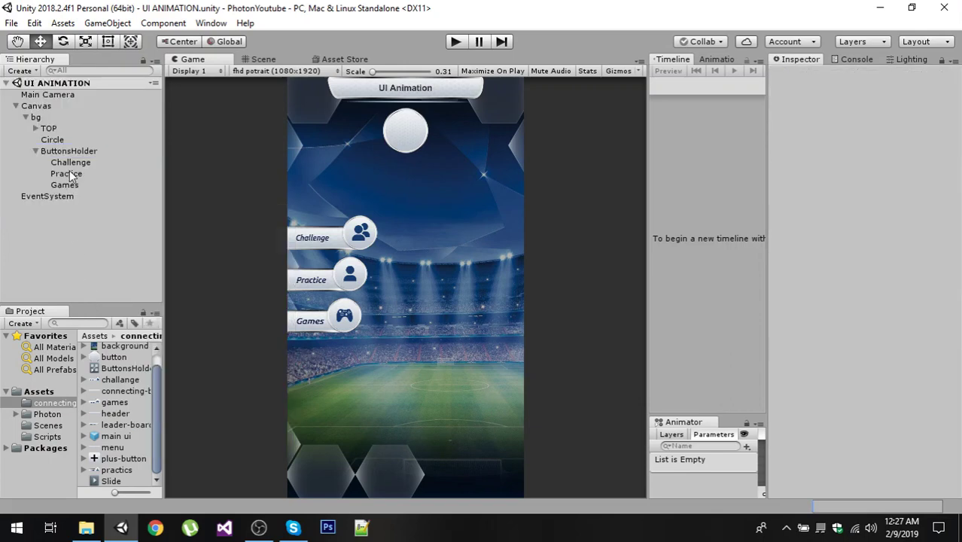
pyautogui.rightClick(45, 107)
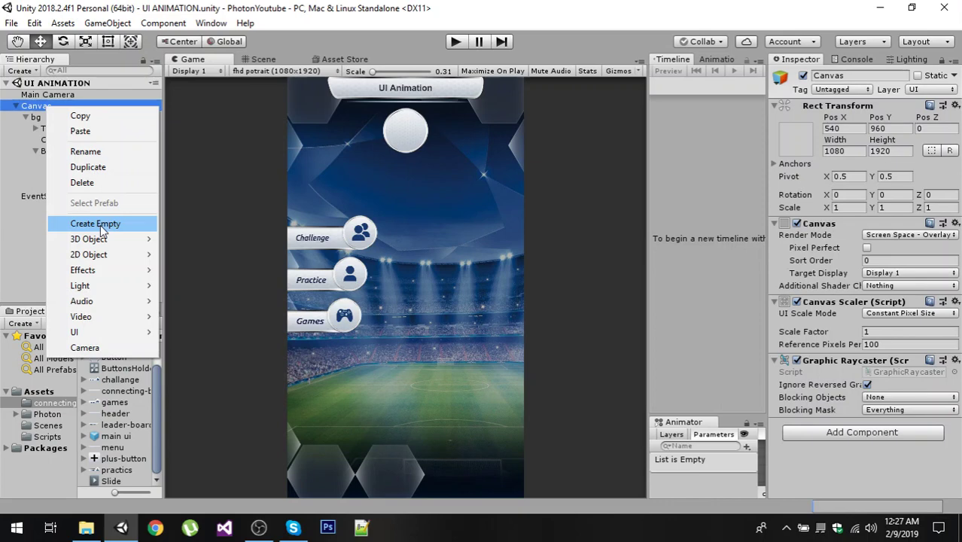
pyautogui.click(23, 174)
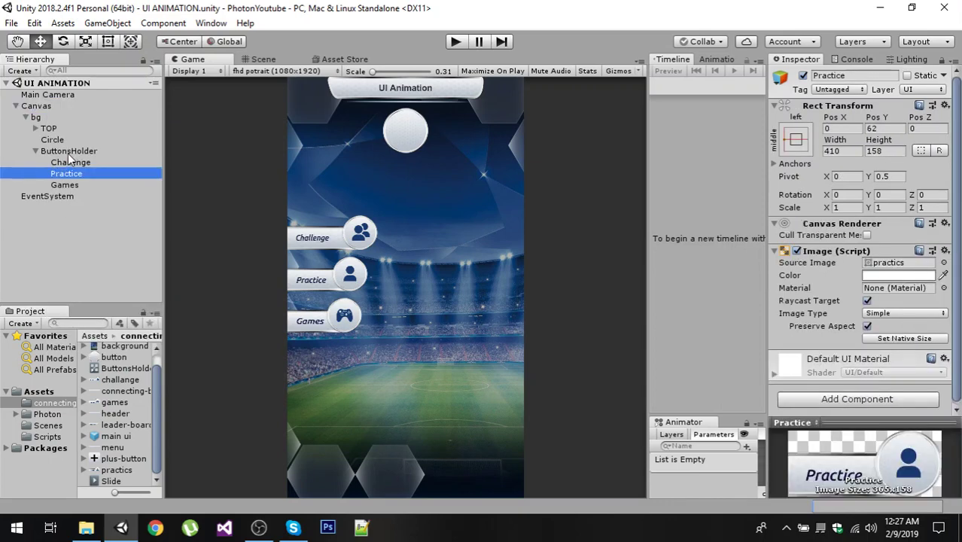
pyautogui.click(66, 152)
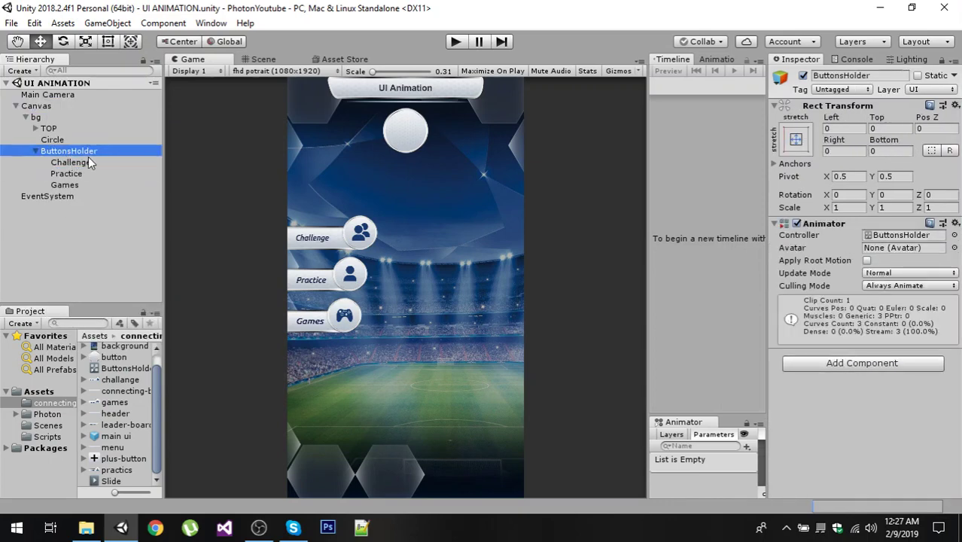
pyautogui.click(75, 163)
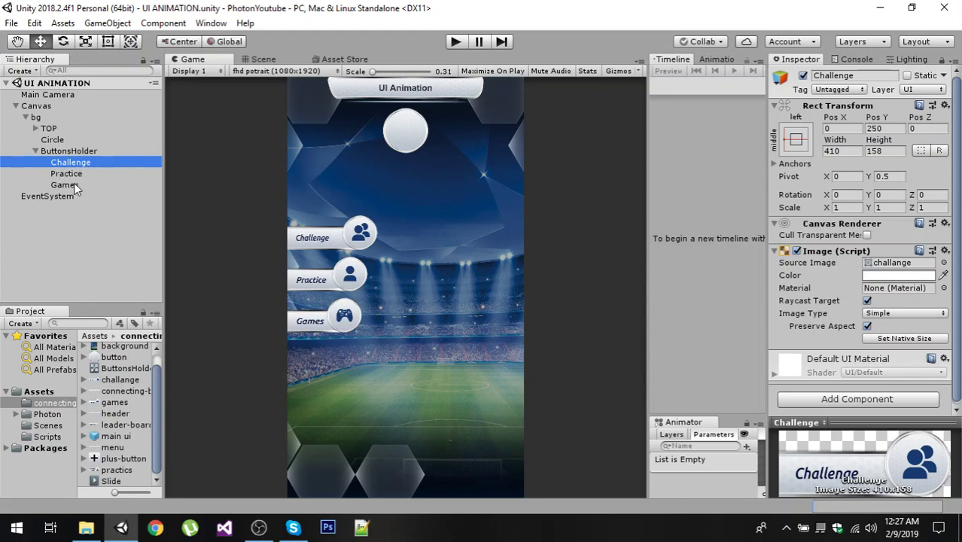
pyautogui.click(63, 152)
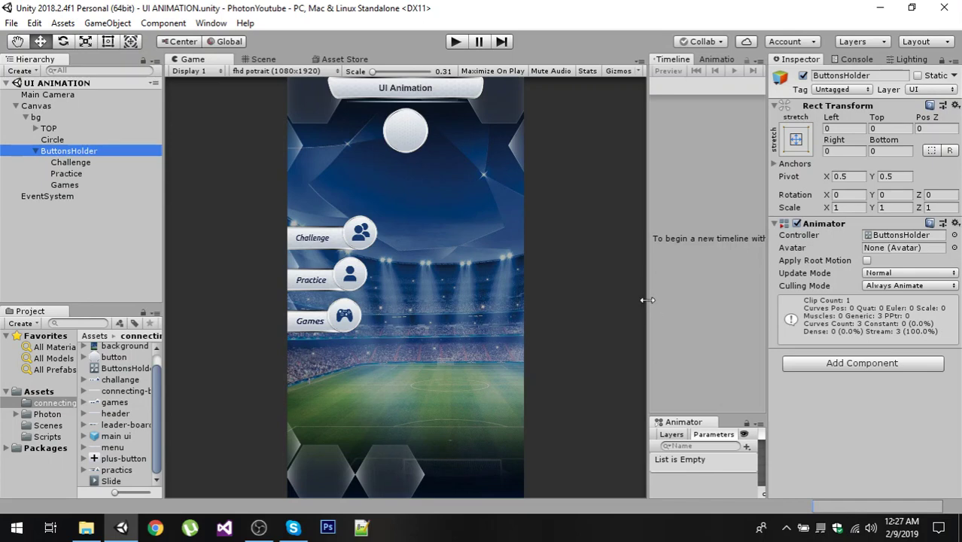
# Widen the animation area and remove the Animator component from ButtonsHolder.
pyautogui.moveTo(648, 299); pyautogui.dragTo(419, 287)
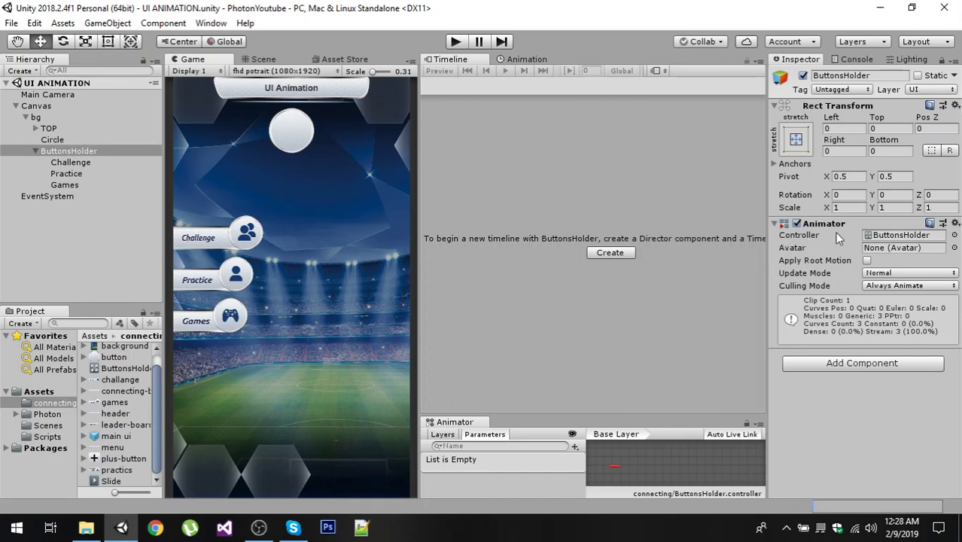
pyautogui.click(955, 224)
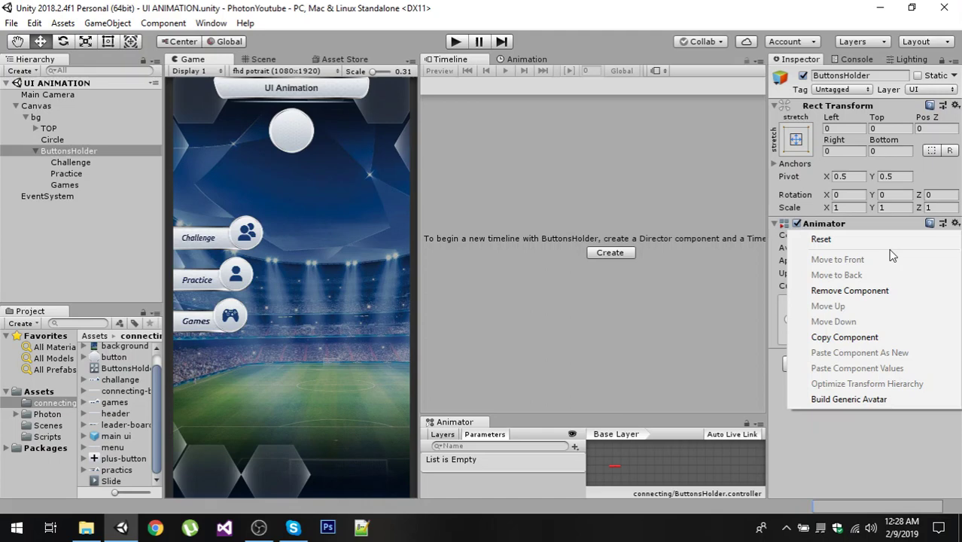
pyautogui.click(871, 292)
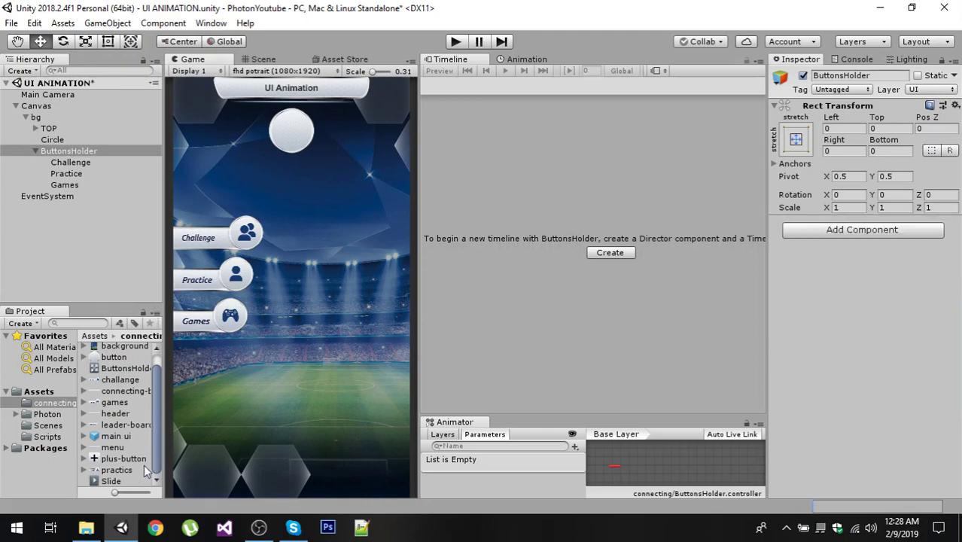
# Delete the old Slide.anim clip and ButtonsHolder.controller assets, then reselect ButtonsHolder.
pyautogui.click(117, 480)
pyautogui.press('Delete')
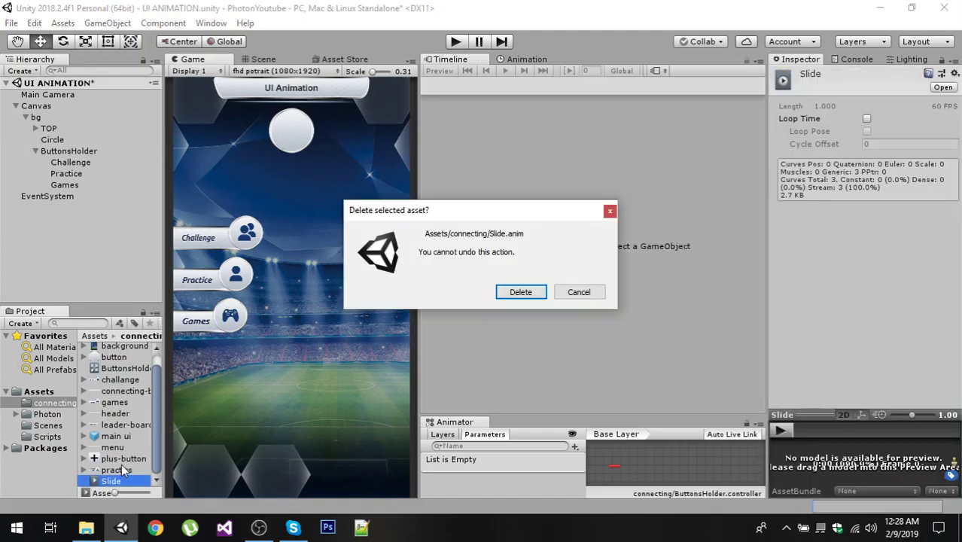
pyautogui.press('Return')
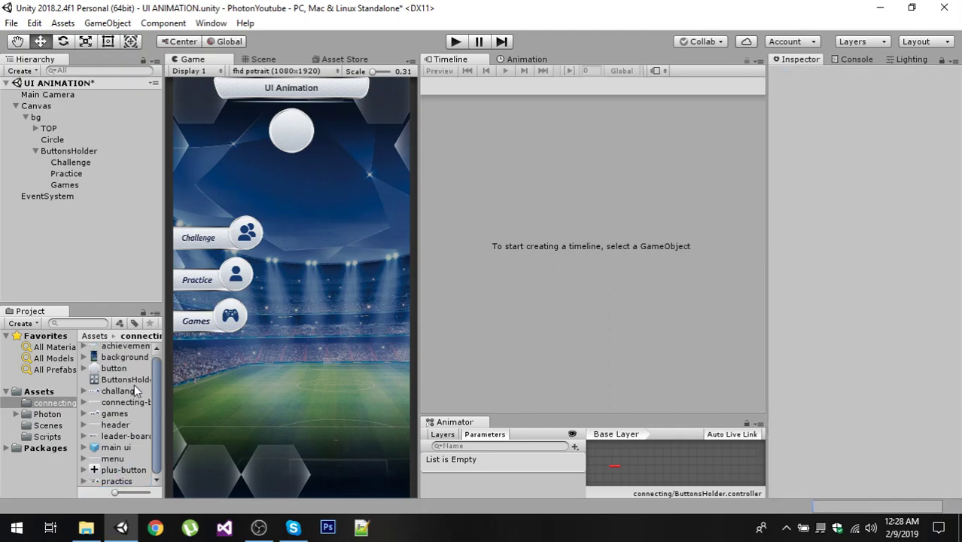
pyautogui.click(131, 383)
pyautogui.press('Delete')
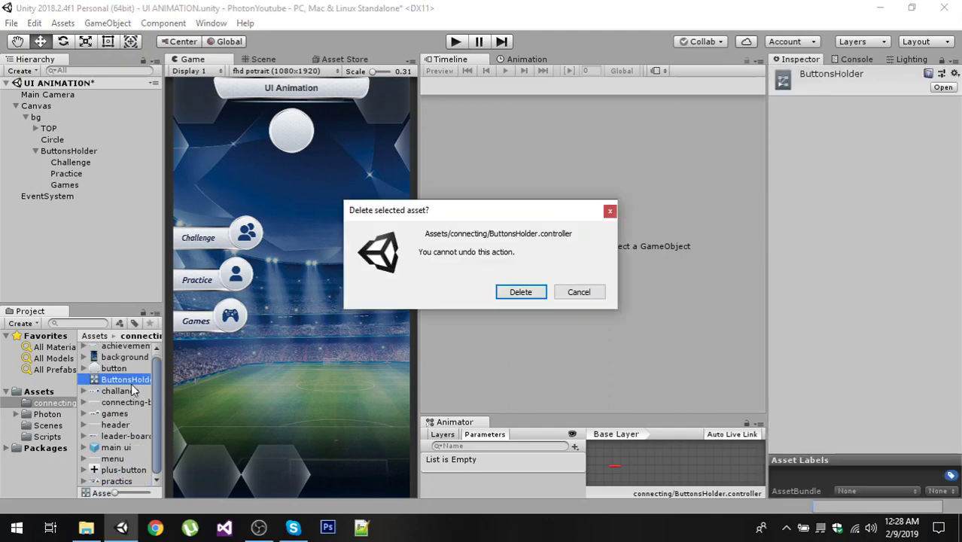
pyautogui.press('Return')
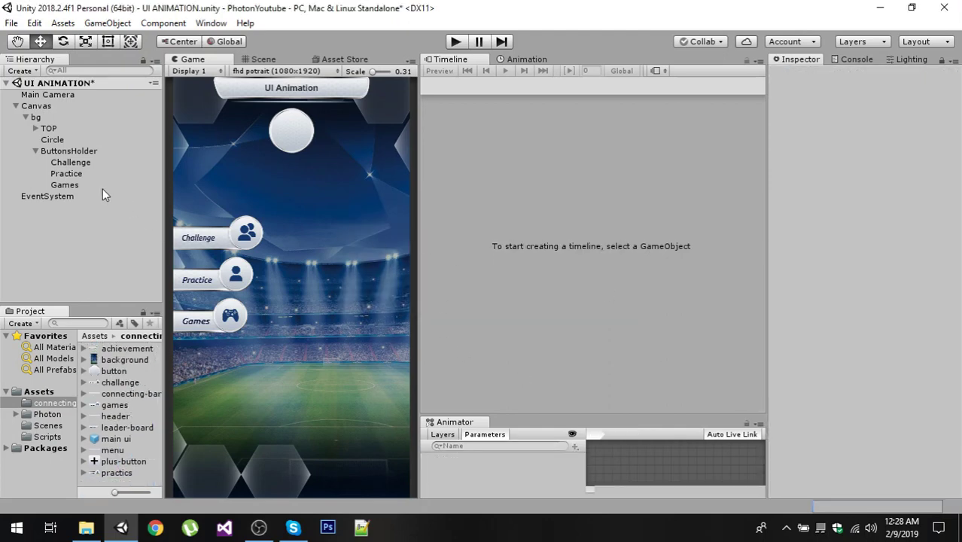
pyautogui.click(86, 151)
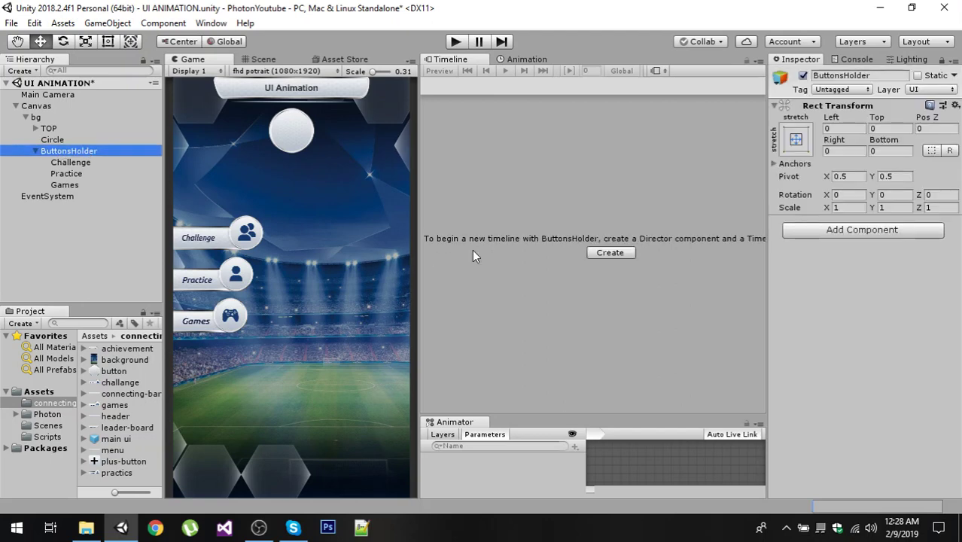
# Create a new animation clip named 'slide' for ButtonsHolder in the Animation window.
pyautogui.click(523, 63)
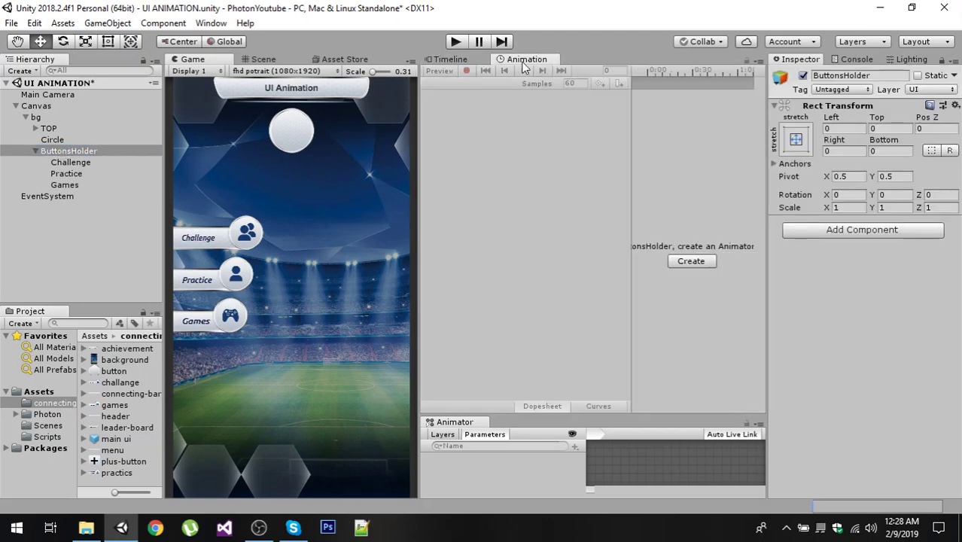
pyautogui.click(698, 263)
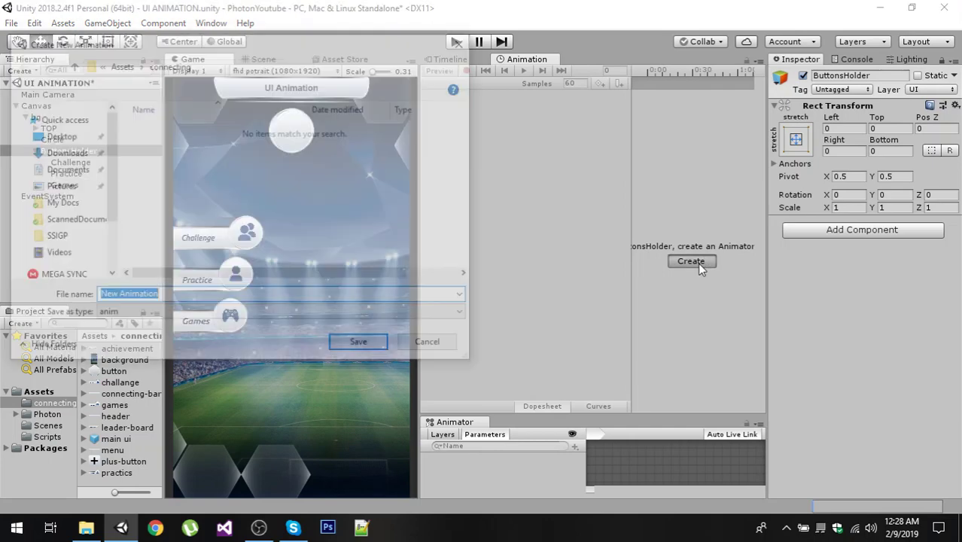
pyautogui.write('slide')
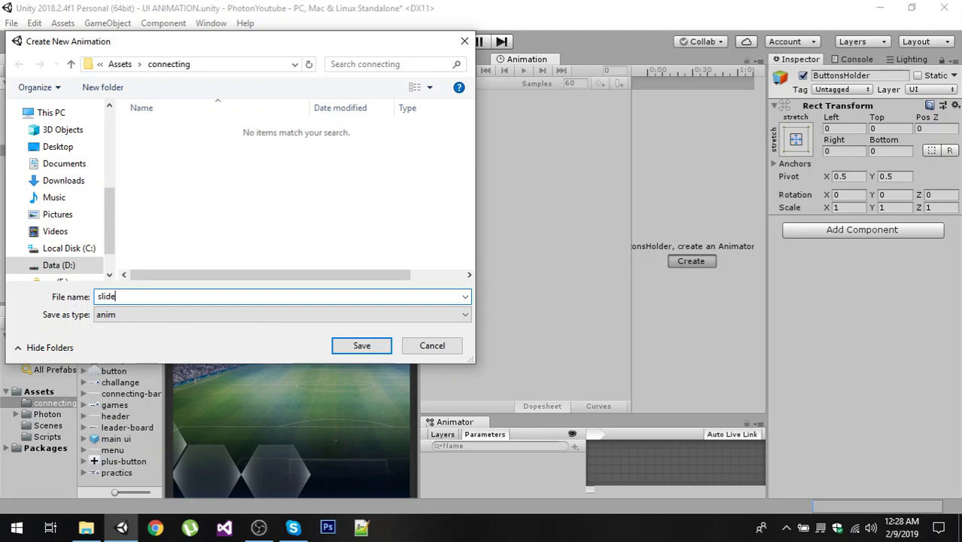
pyautogui.press('Return')
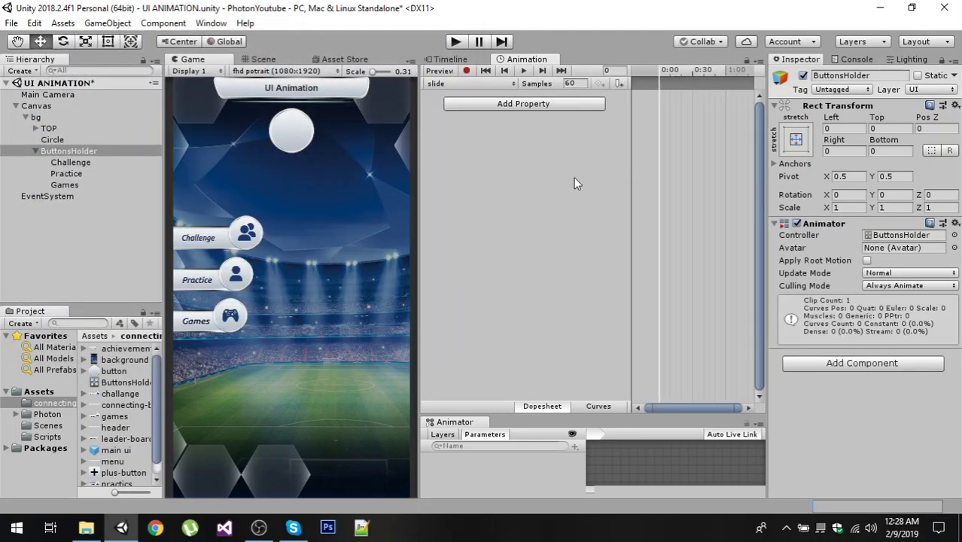
# Enable keyframe recording and copy the Challenge button's Rect Transform values (Pos X 0, Pos Y 250).
pyautogui.click(466, 71)
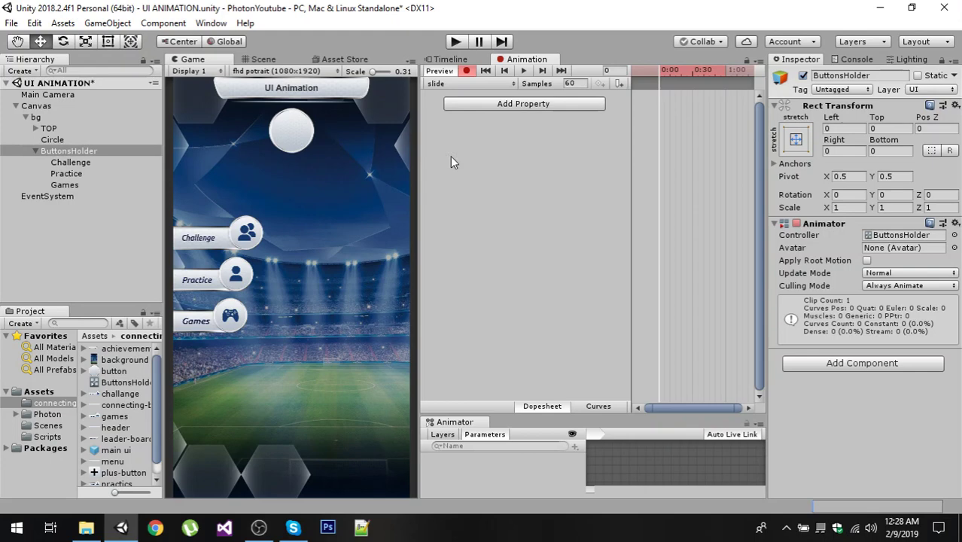
pyautogui.click(86, 166)
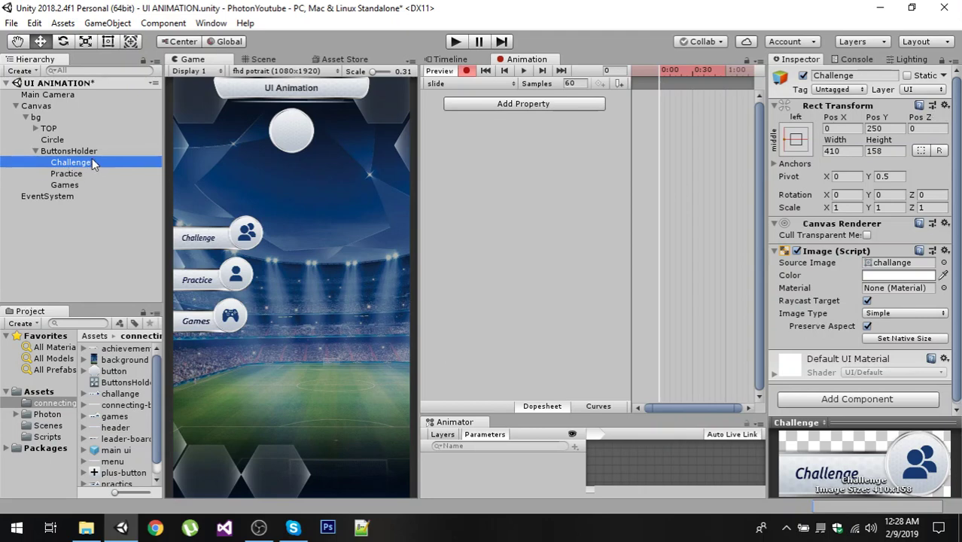
pyautogui.click(945, 105)
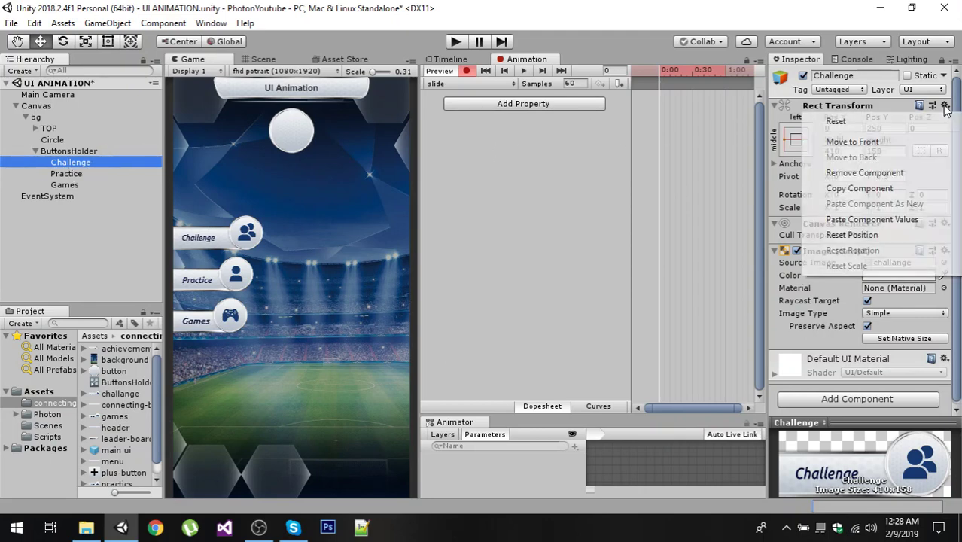
pyautogui.click(859, 189)
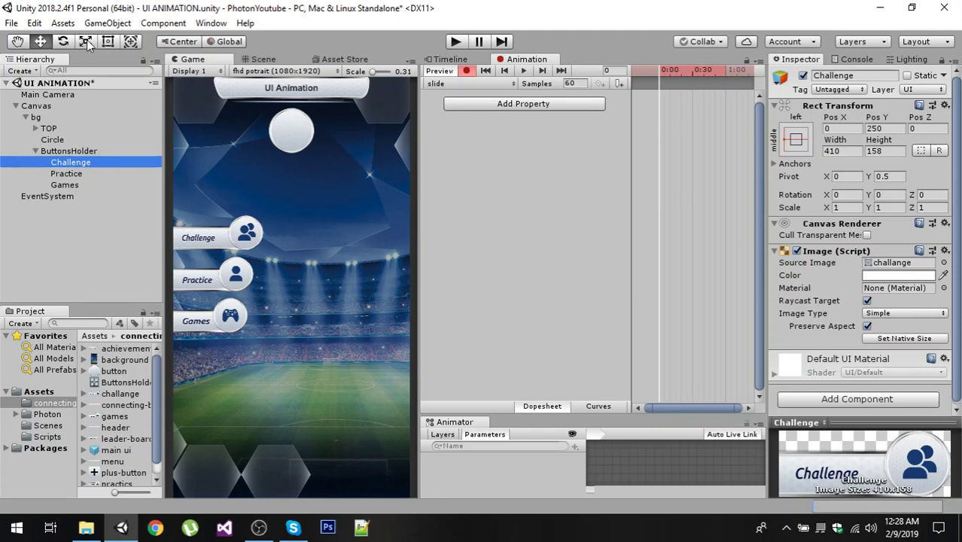
# Key Challenge off-screen at Pos X -415, Pos Y 250 with the Move tool, then advance the playhead.
pyautogui.click(43, 42)
pyautogui.click(263, 59)
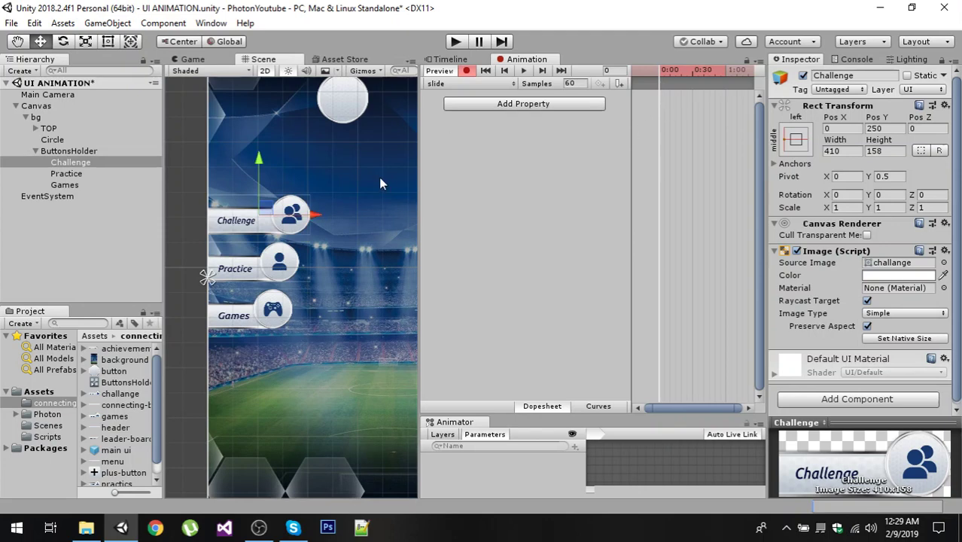
pyautogui.moveTo(316, 216); pyautogui.dragTo(213, 217)
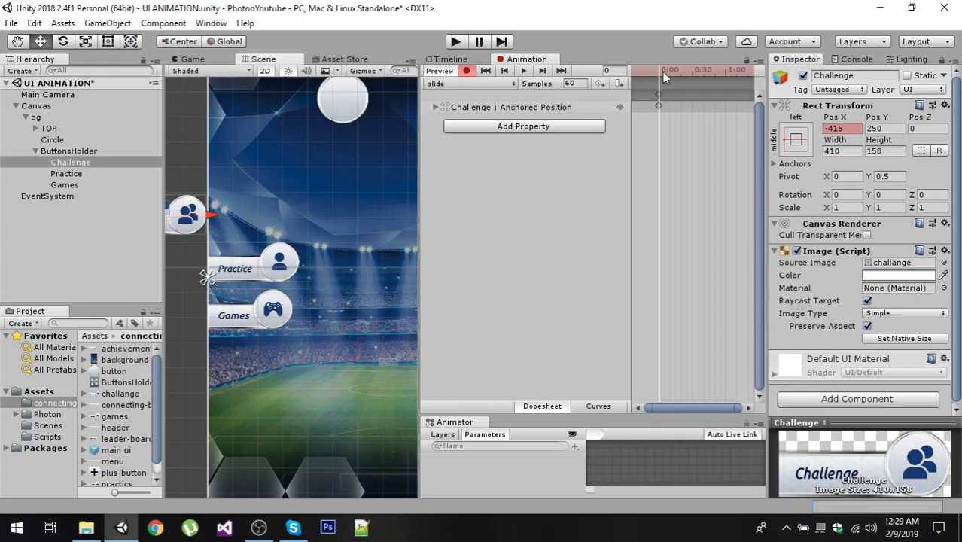
pyautogui.moveTo(662, 71); pyautogui.dragTo(681, 76)
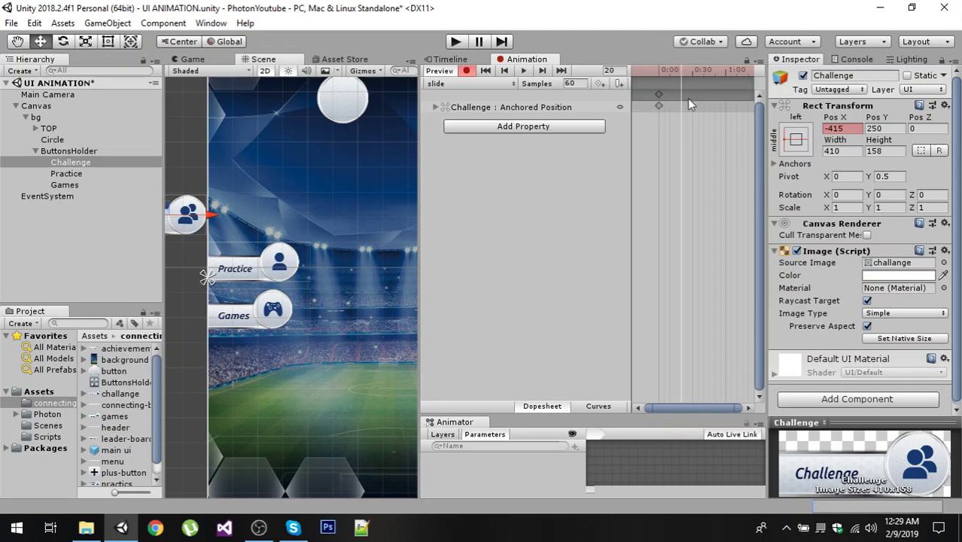
# Paste Challenge's copied Rect Transform values to key it back at Pos X 0 on frame 20.
pyautogui.click(944, 106)
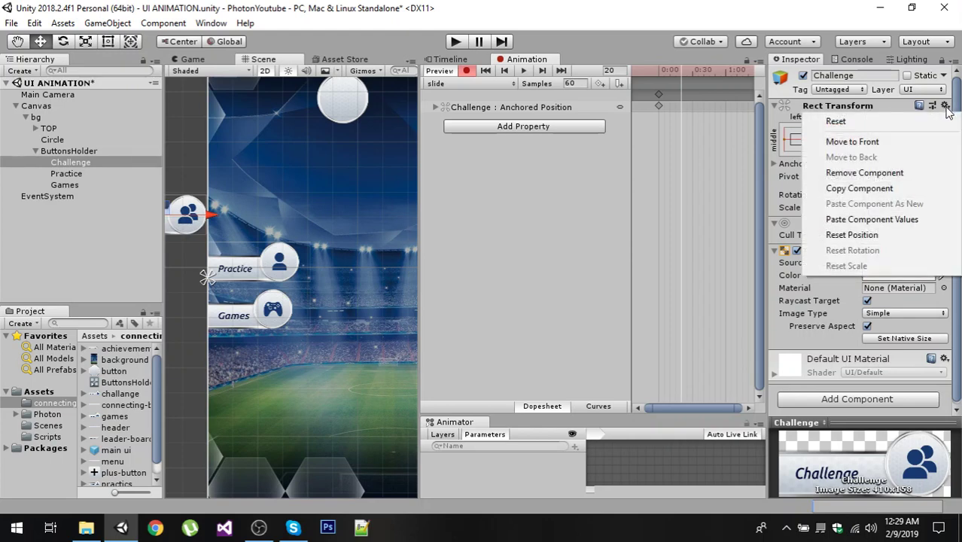
pyautogui.click(864, 221)
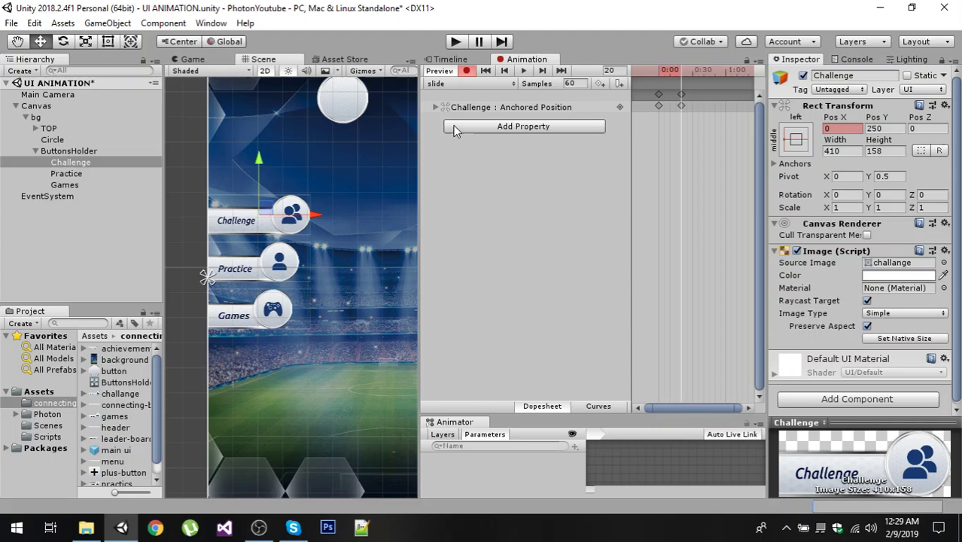
pyautogui.moveTo(681, 72)
pyautogui.mouseDown()
pyautogui.moveTo(658, 69)
pyautogui.moveTo(680, 75)
pyautogui.mouseUp()
# Copy Practice's Rect Transform values, then key it off-screen at Pos X -415, Pos Y 62 on frame 0.
pyautogui.click(76, 174)
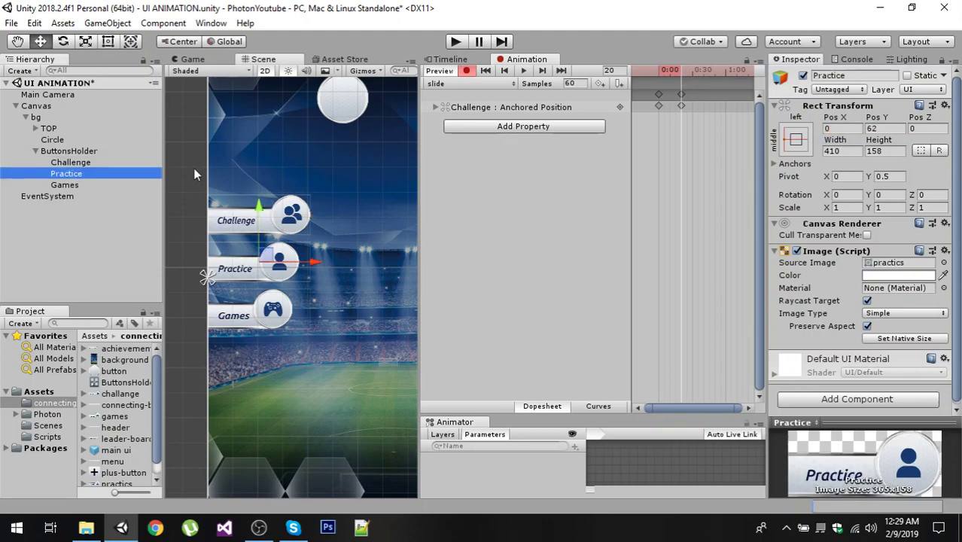
pyautogui.click(945, 106)
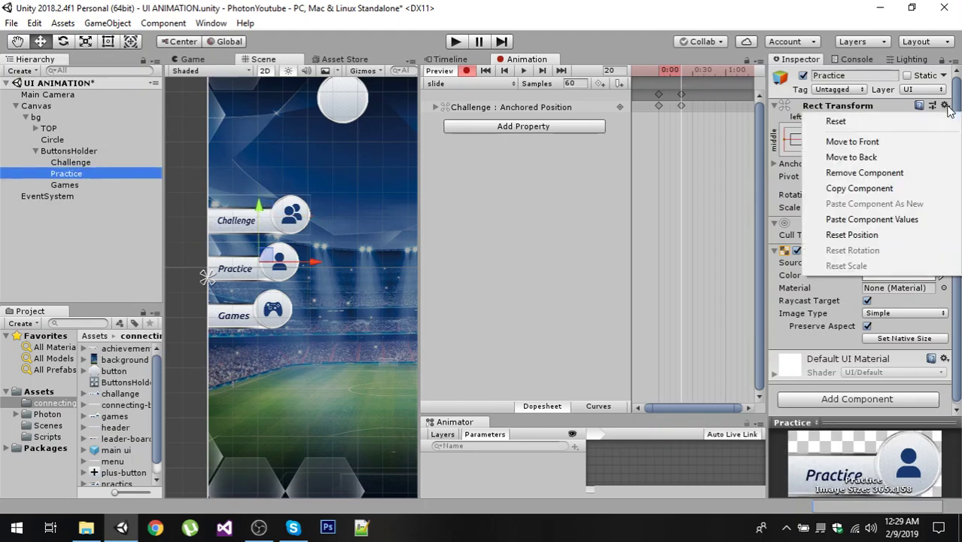
pyautogui.click(866, 188)
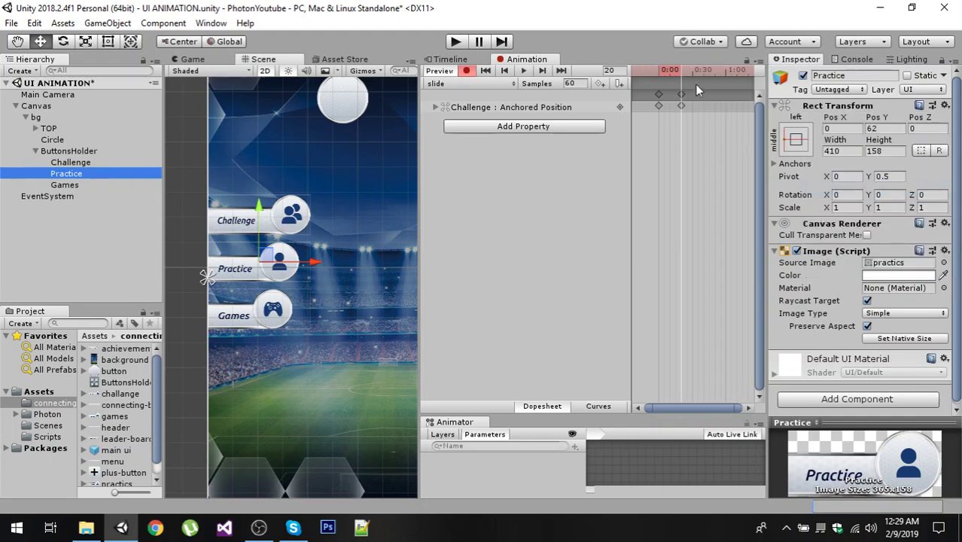
pyautogui.moveTo(682, 74); pyautogui.dragTo(659, 72)
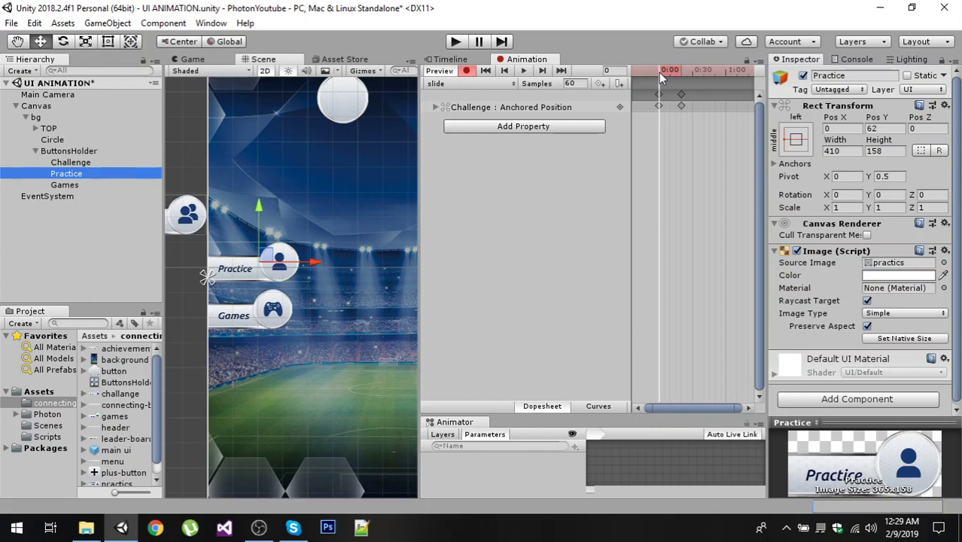
pyautogui.moveTo(314, 263); pyautogui.dragTo(314, 263)
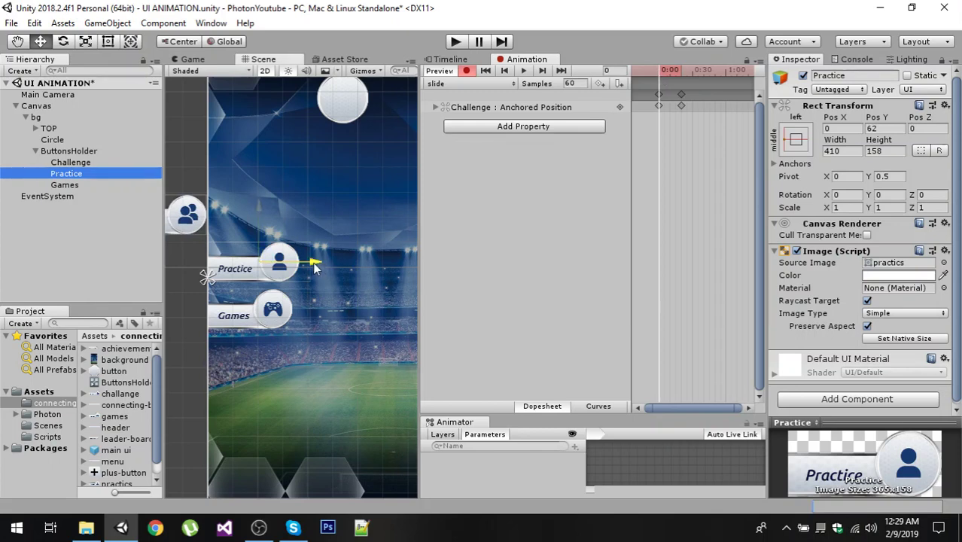
pyautogui.moveTo(314, 265); pyautogui.dragTo(211, 259)
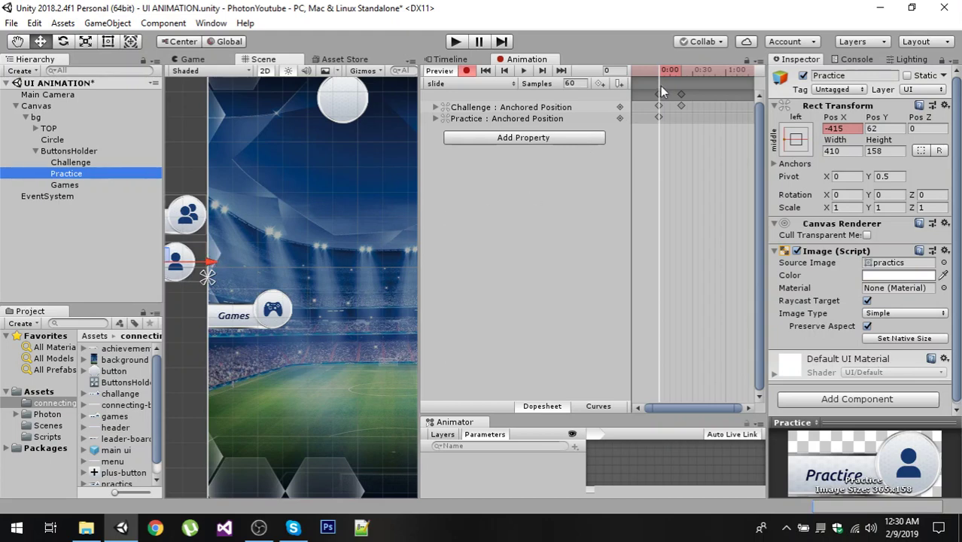
pyautogui.moveTo(658, 79); pyautogui.dragTo(681, 86)
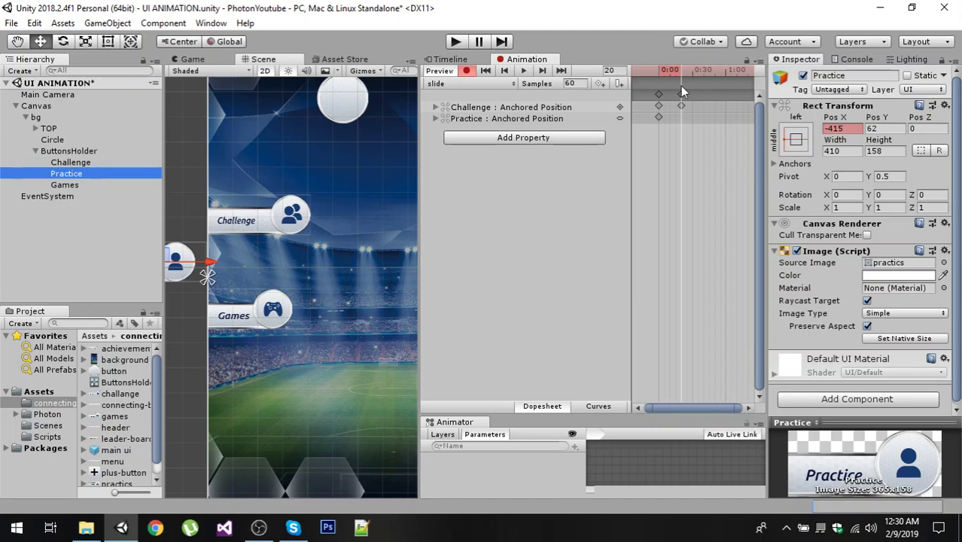
pyautogui.moveTo(680, 86); pyautogui.dragTo(707, 91)
# Jump to frame 40 and paste Practice's copied values to key it back at Pos X 0.
pyautogui.click(619, 71)
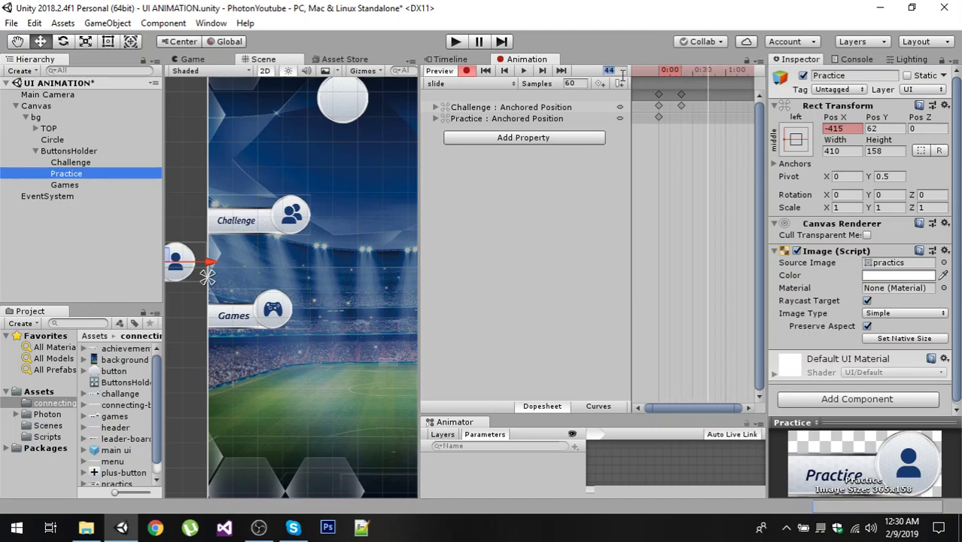
pyautogui.write('40')
pyautogui.press('Return')
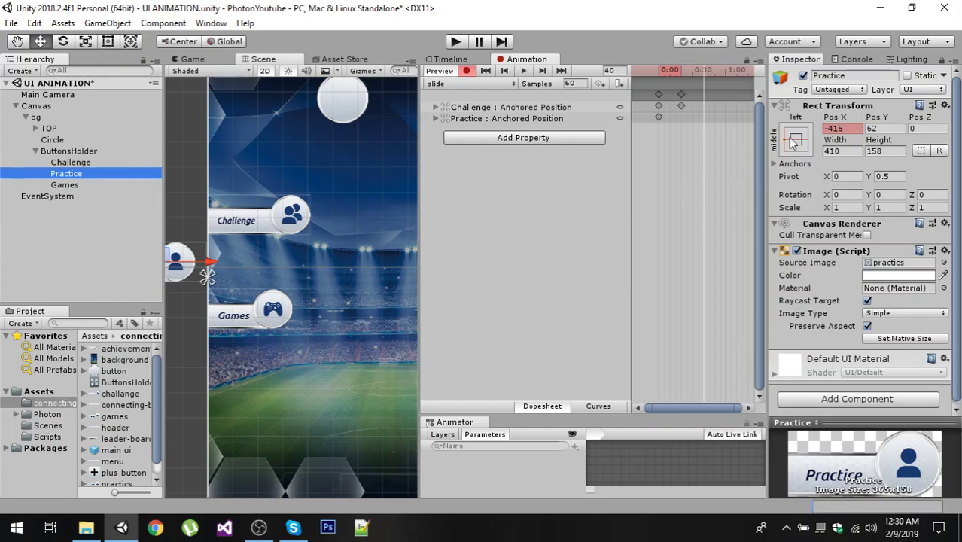
pyautogui.click(945, 105)
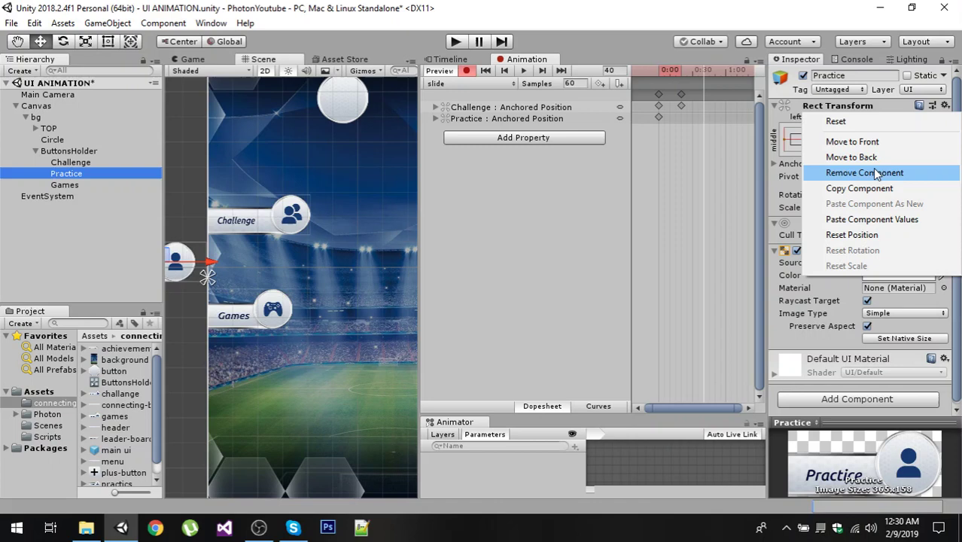
pyautogui.click(866, 219)
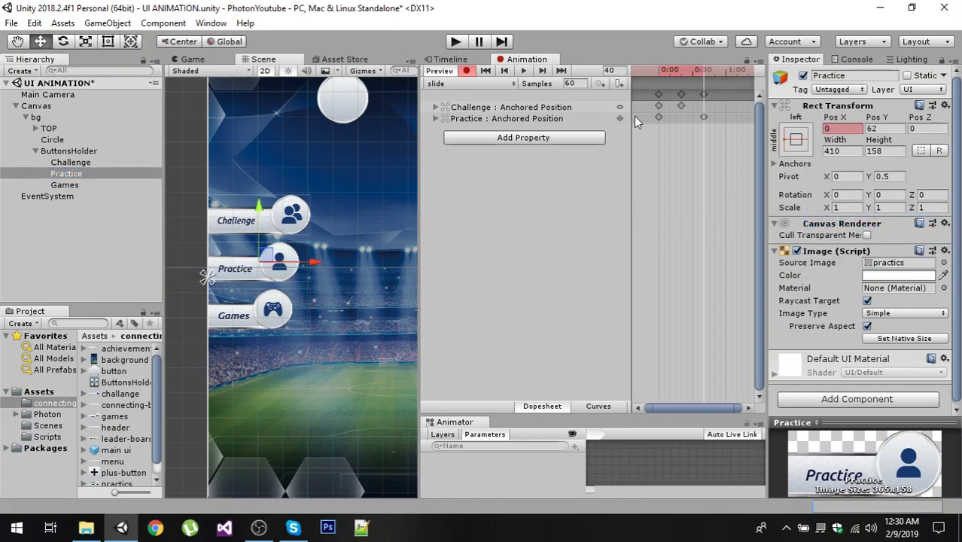
pyautogui.moveTo(702, 68)
pyautogui.mouseDown()
pyautogui.moveTo(651, 77)
pyautogui.moveTo(702, 81)
pyautogui.mouseUp()
# Copy Games' Rect Transform values and key it off-screen at Pos X -418, Pos Y -126 on frame 0.
pyautogui.click(66, 185)
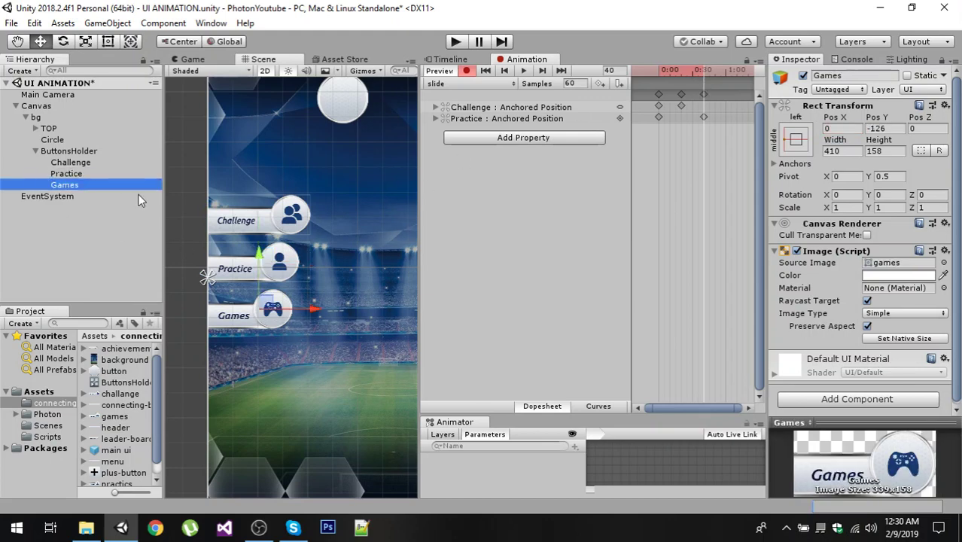
pyautogui.click(945, 105)
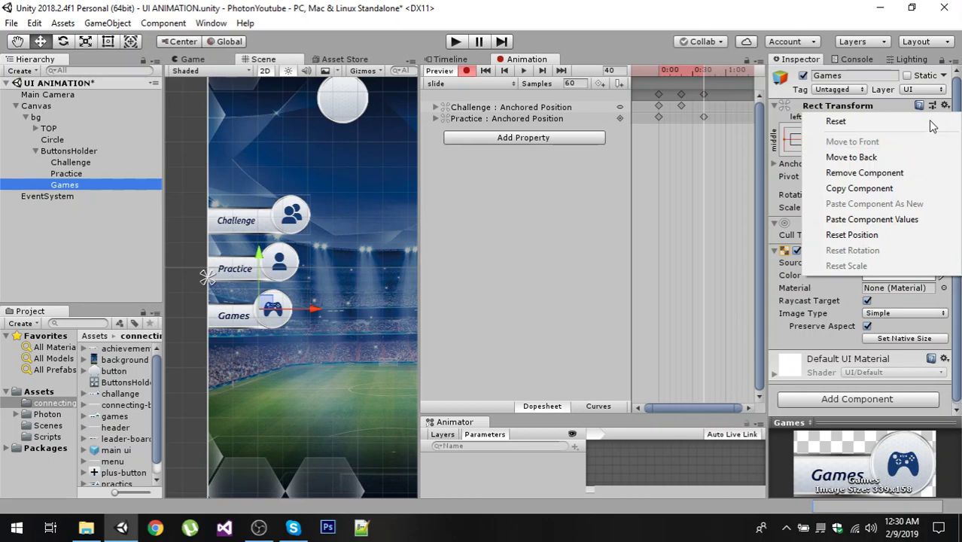
pyautogui.click(865, 189)
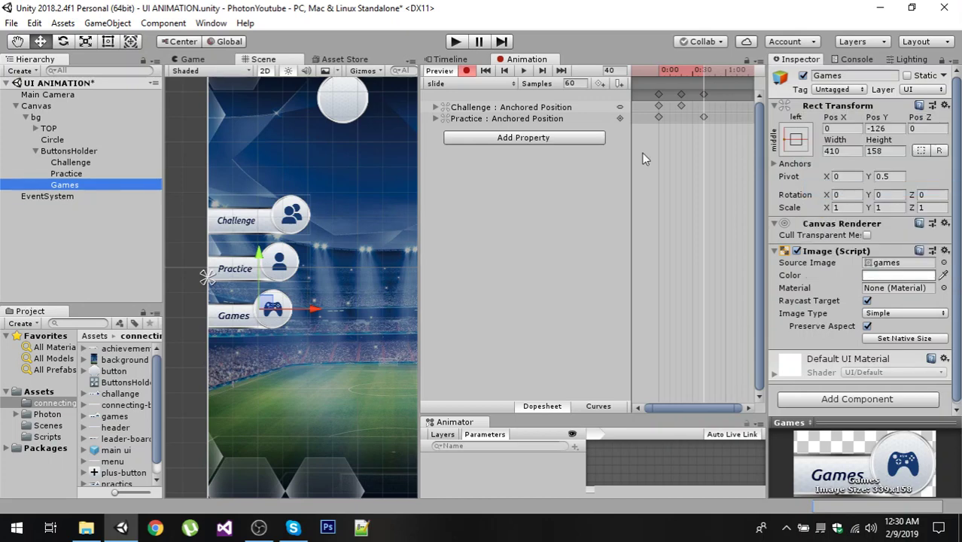
pyautogui.moveTo(696, 76); pyautogui.dragTo(649, 75)
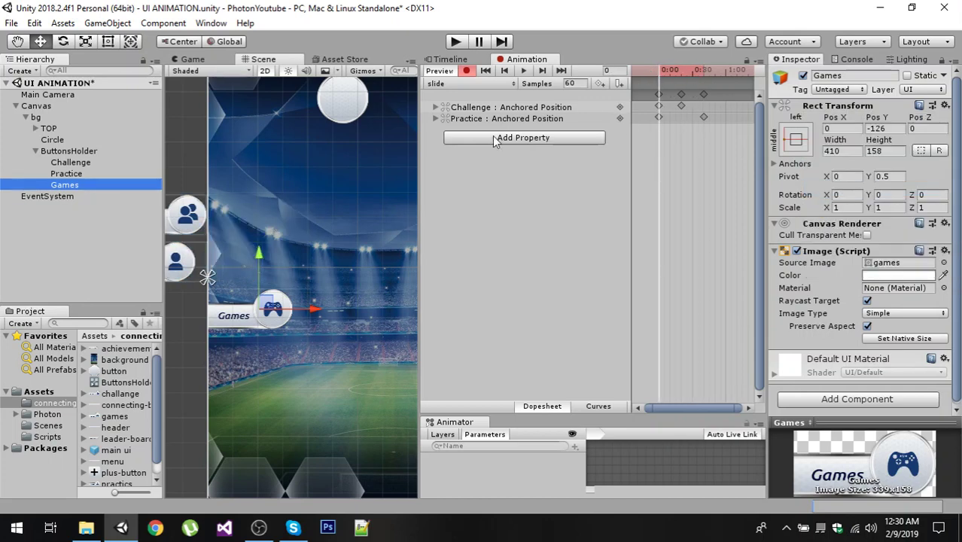
pyautogui.moveTo(314, 310); pyautogui.dragTo(209, 310)
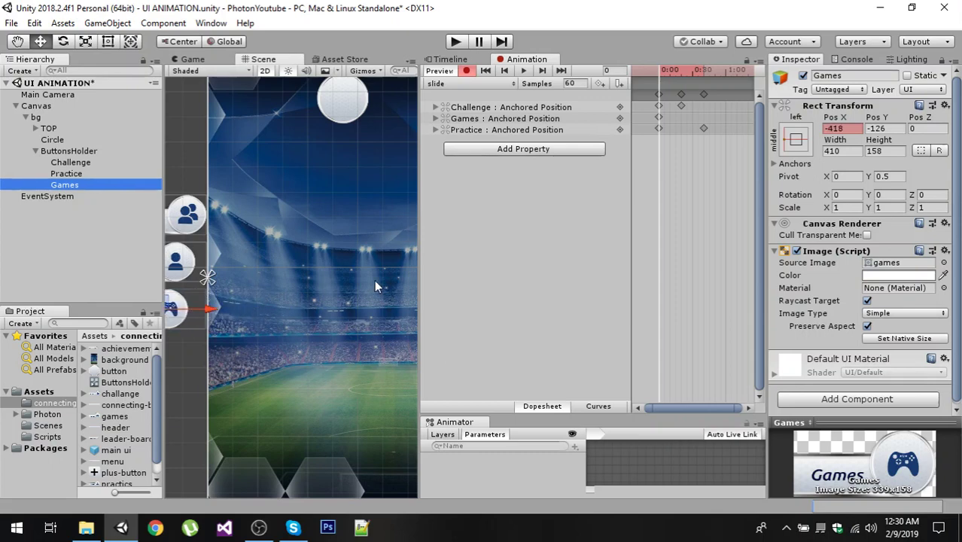
pyautogui.click(618, 70)
pyautogui.write('60')
# Key Games back at Pos X 0 on frame 60, stop recording and save the scene.
pyautogui.press('Return')
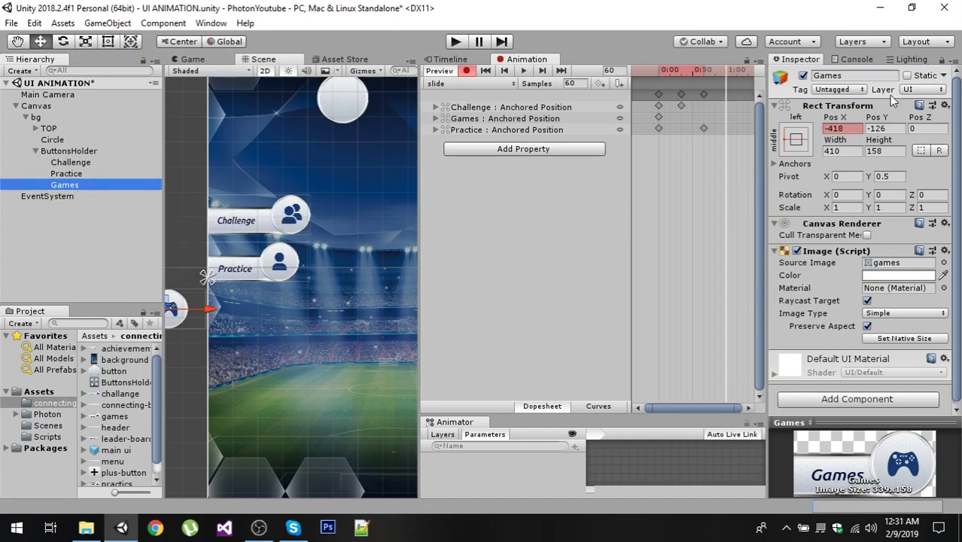
pyautogui.click(945, 106)
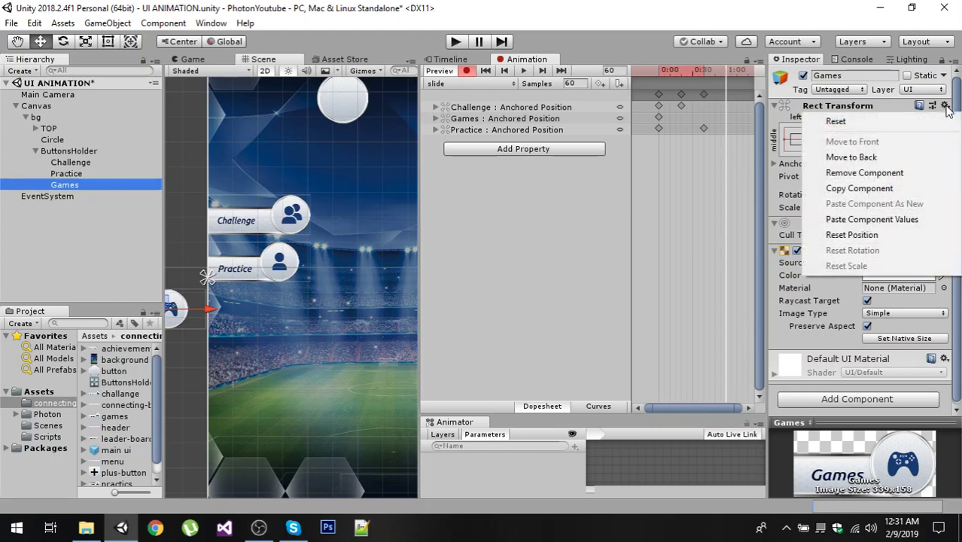
pyautogui.click(873, 220)
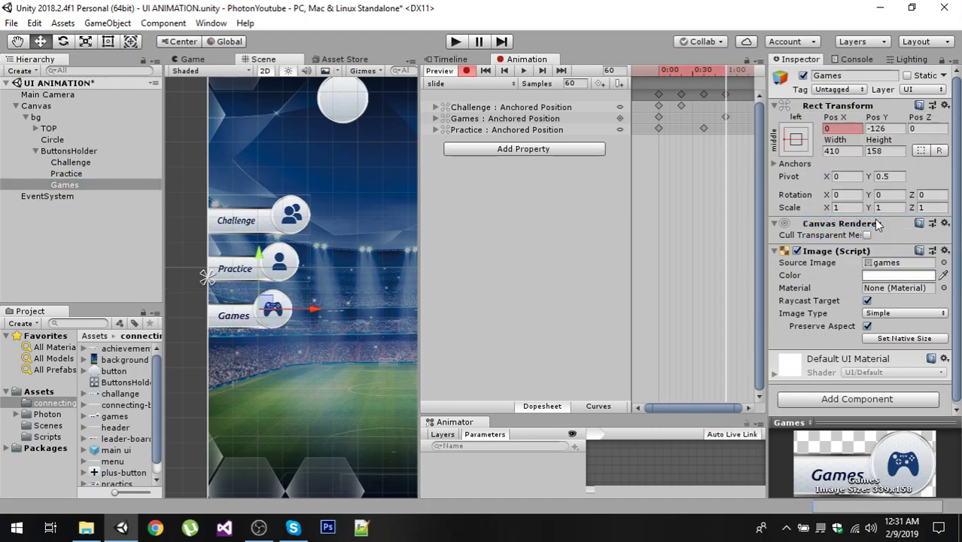
pyautogui.click(466, 71)
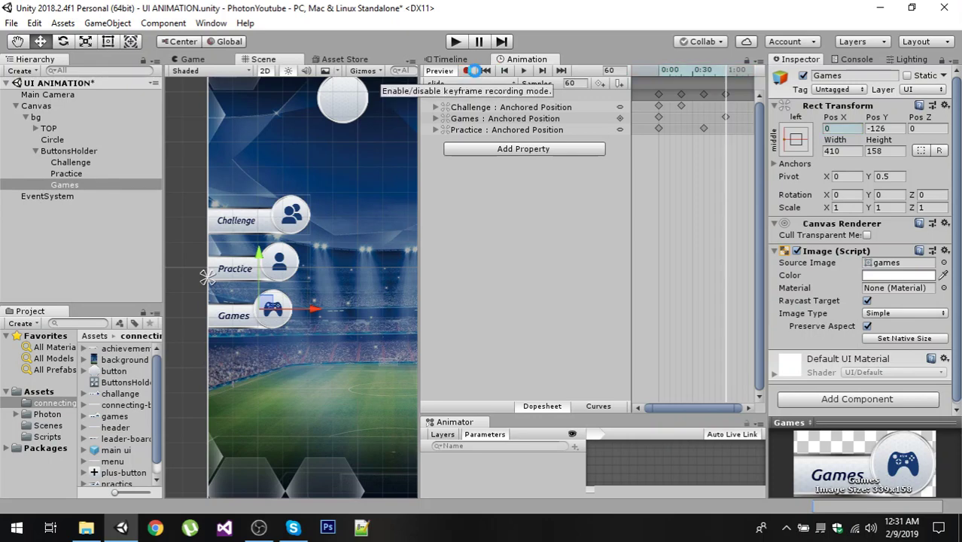
pyautogui.hotkey('ctrl', 's')
pyautogui.click(192, 59)
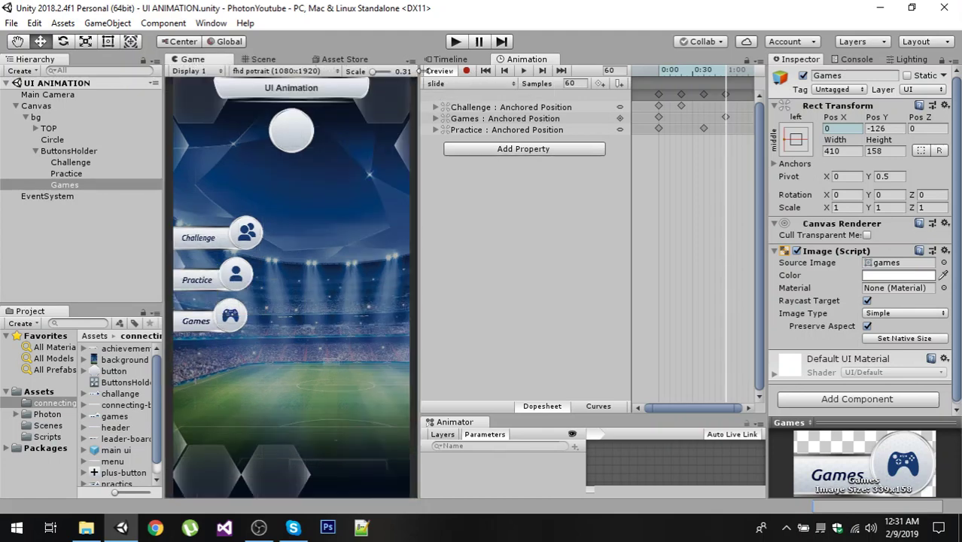
pyautogui.click(523, 70)
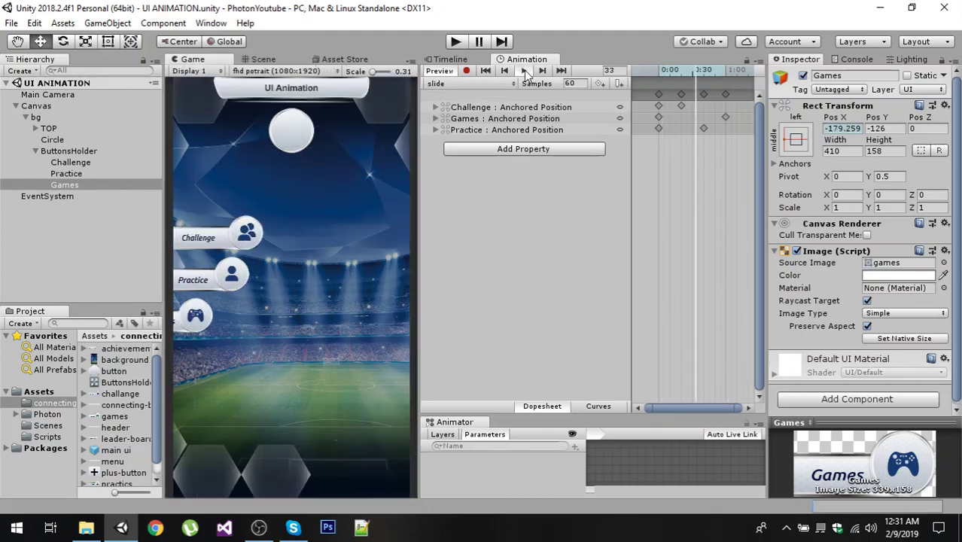
pyautogui.click(524, 70)
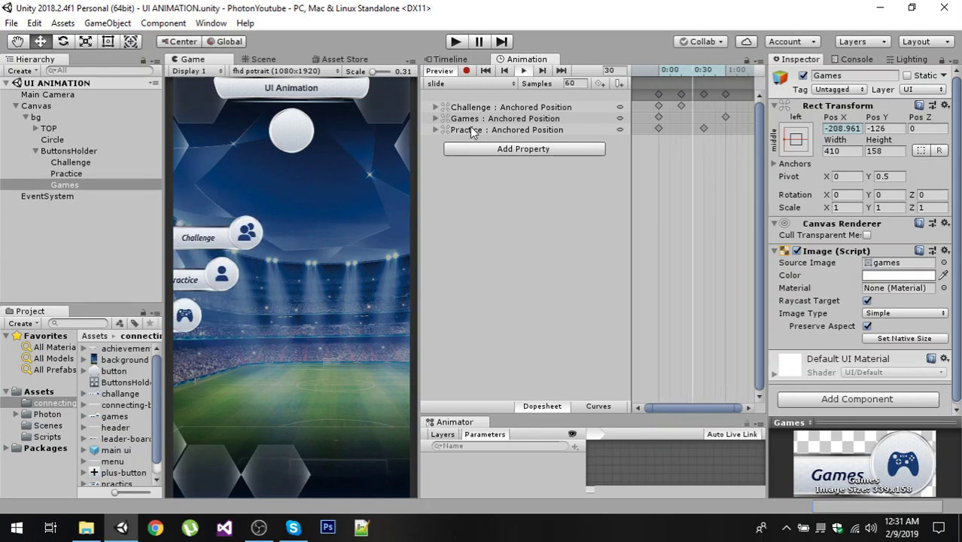
pyautogui.click(459, 45)
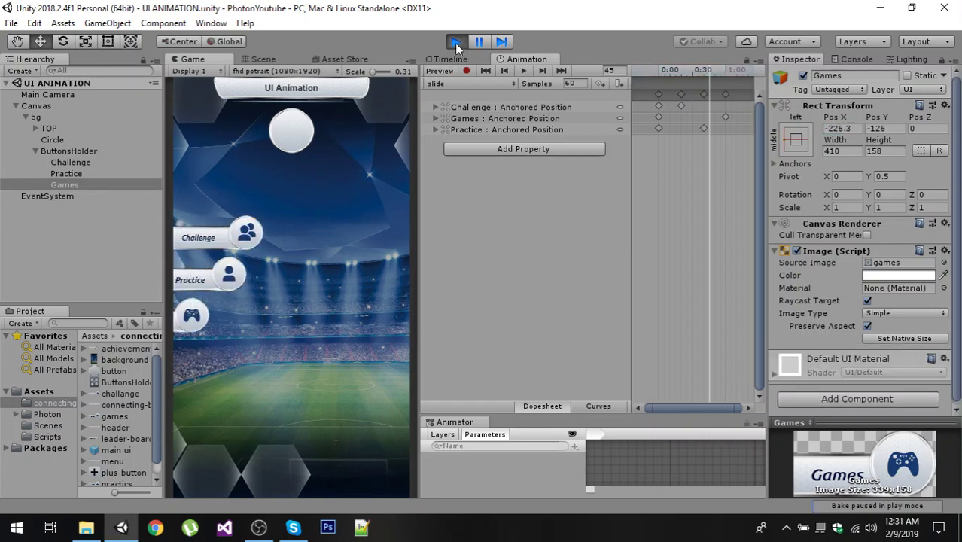
pyautogui.click(455, 42)
# Turn off Loop Time on the slide clip and run the game to test it.
pyautogui.scroll(-1, 113, 471)
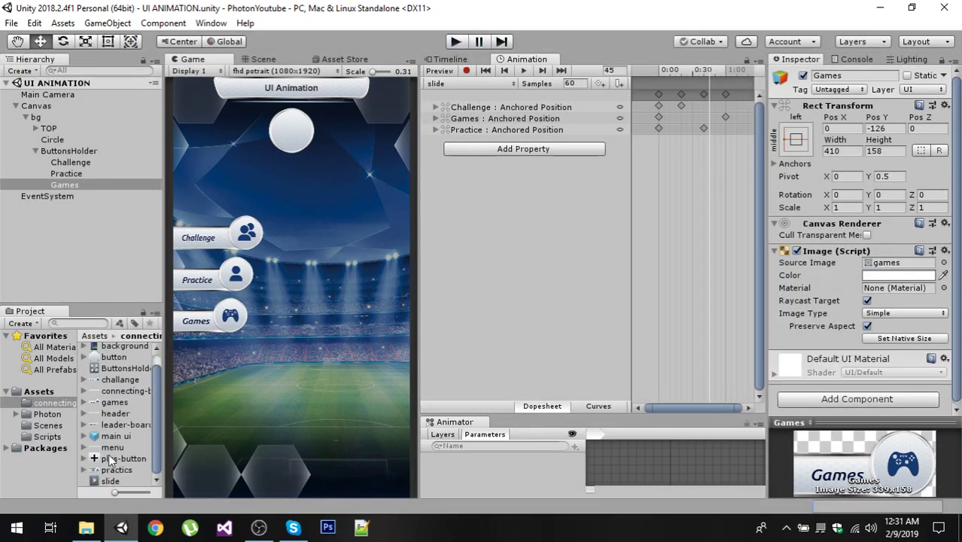
pyautogui.click(111, 480)
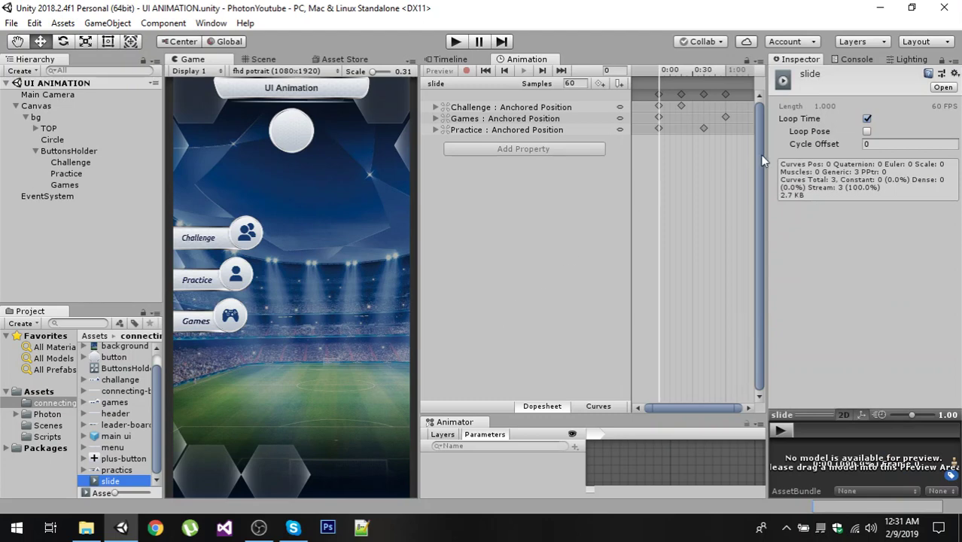
pyautogui.click(866, 120)
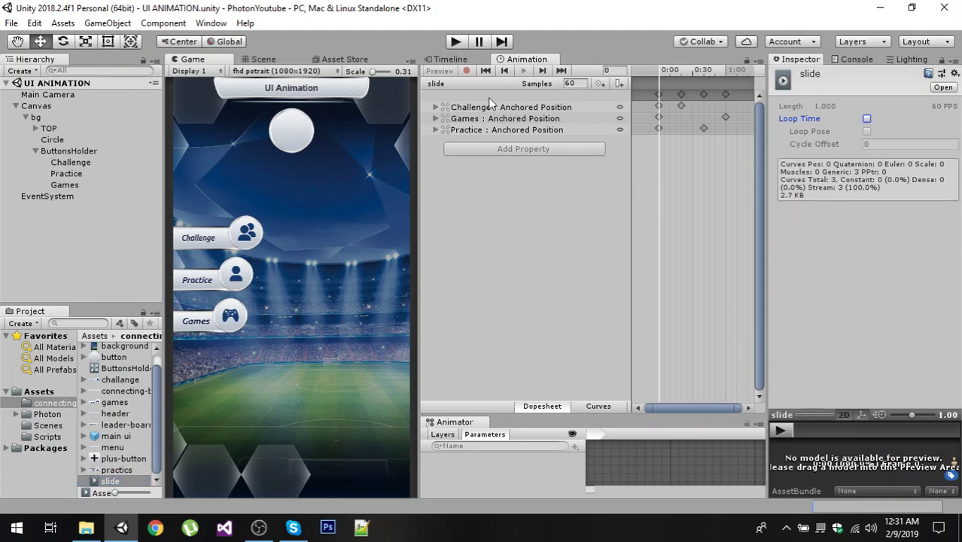
pyautogui.click(454, 42)
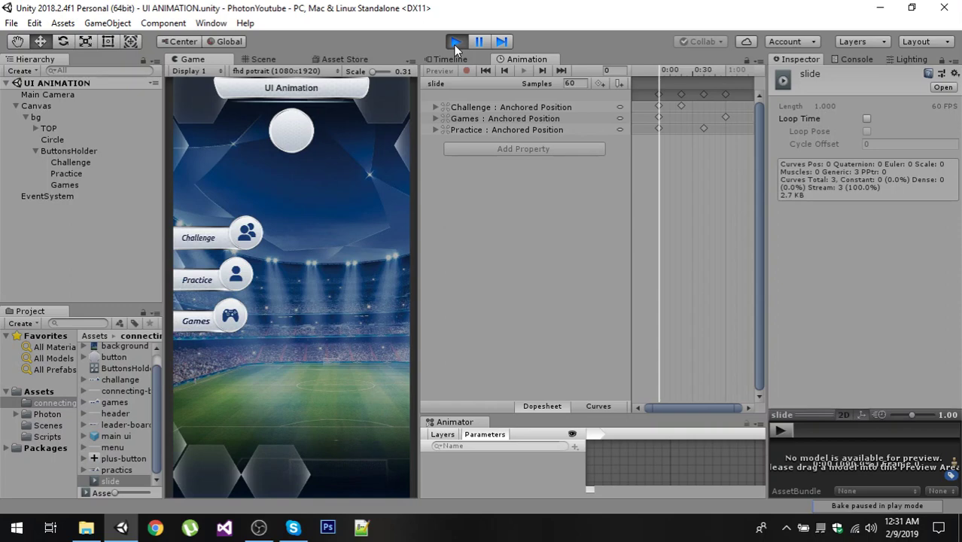
pyautogui.click(67, 184)
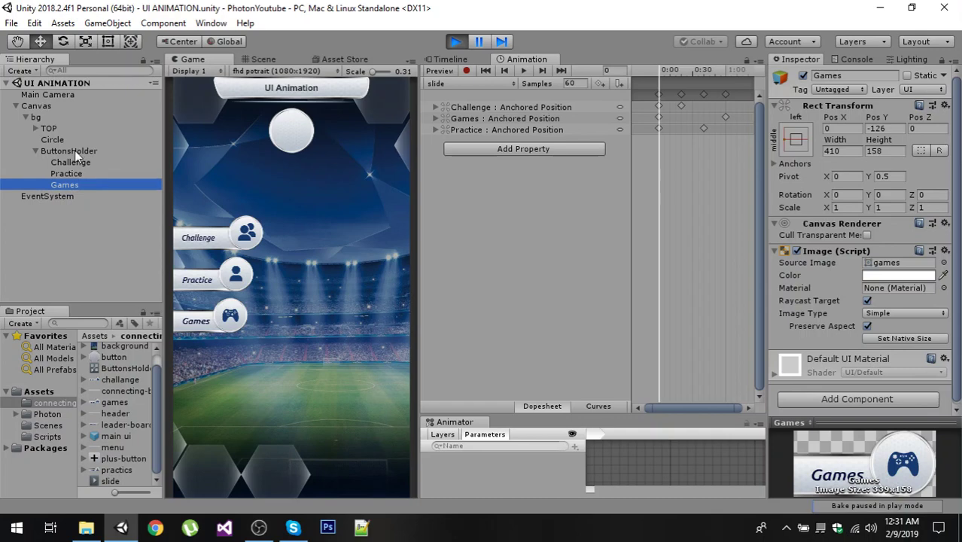